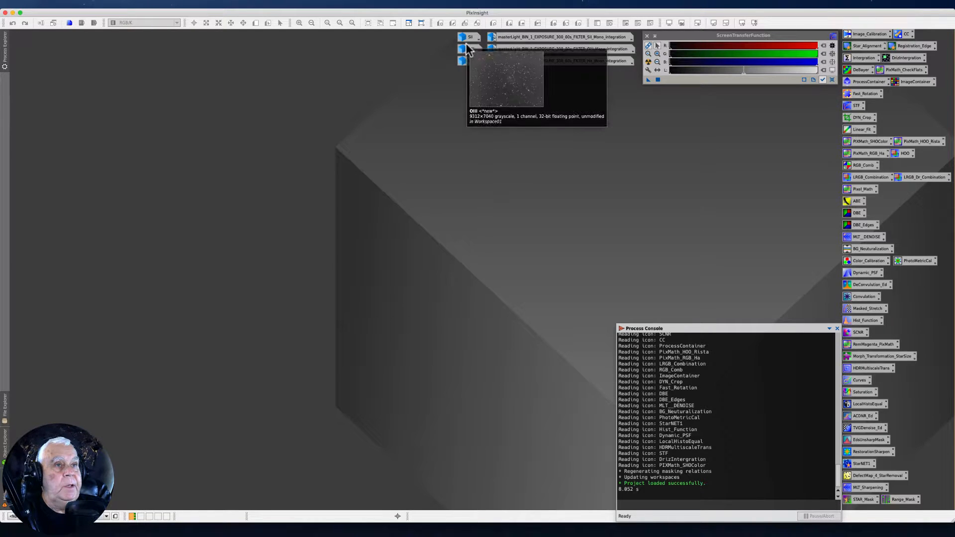
# Open the Ha image and examine its nebula detail, stars and background noise up close
pyautogui.doubleClick(471, 61)
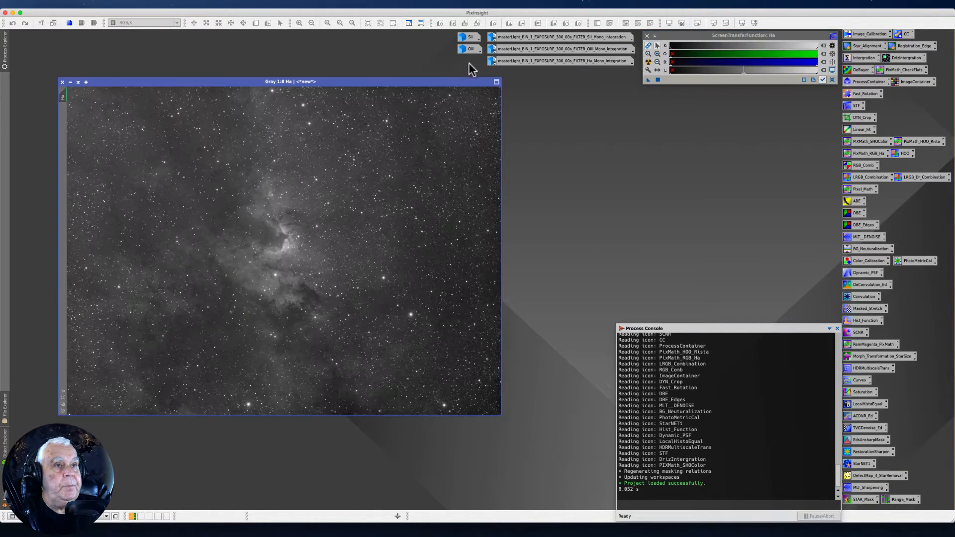
pyautogui.moveTo(227, 86); pyautogui.dragTo(600, 71)
pyautogui.scroll(1, 597, 209)
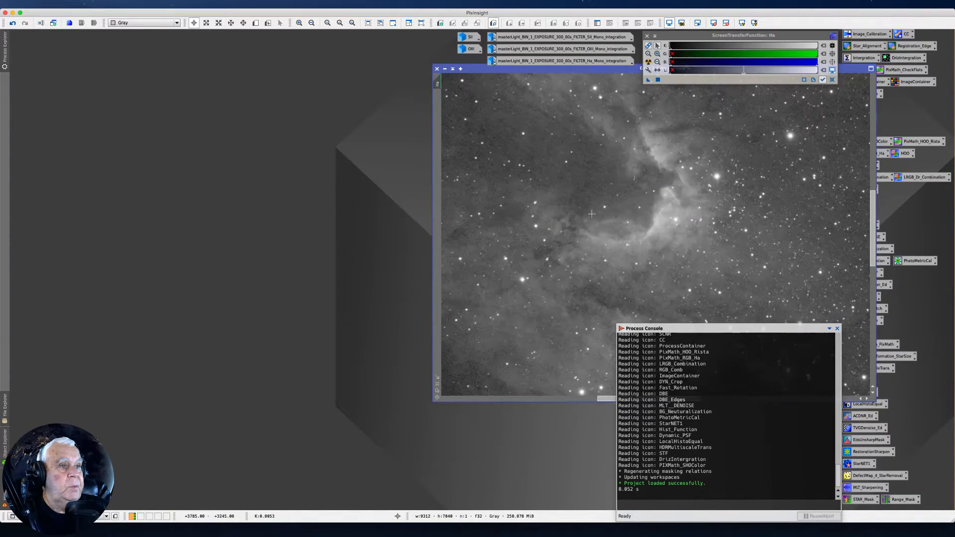
pyautogui.moveTo(474, 65); pyautogui.dragTo(164, 65)
pyautogui.scroll(1, 315, 241)
pyautogui.scroll(1, 314, 242)
pyautogui.scroll(-1, 311, 240)
pyautogui.scroll(1, 310, 239)
pyautogui.moveTo(341, 393); pyautogui.dragTo(353, 393)
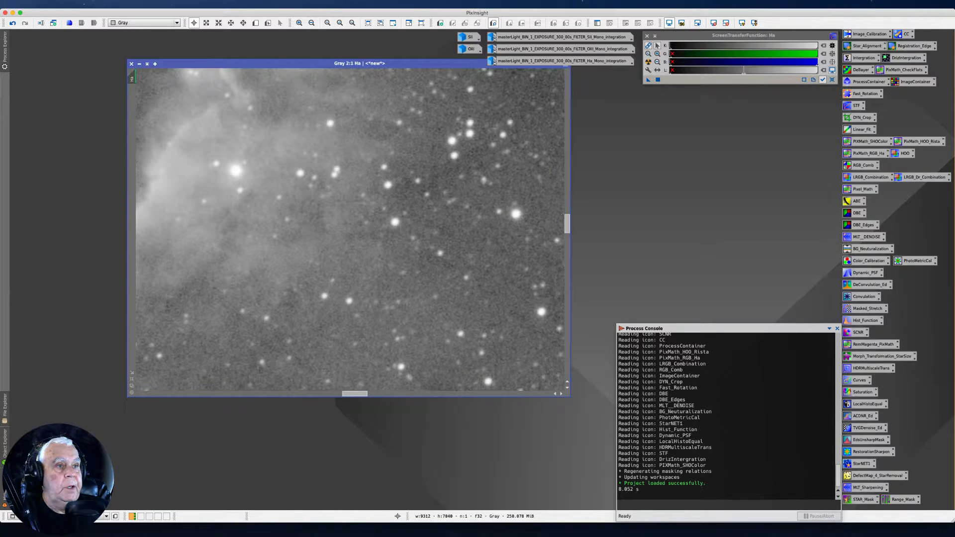
pyautogui.moveTo(567, 222); pyautogui.dragTo(565, 209)
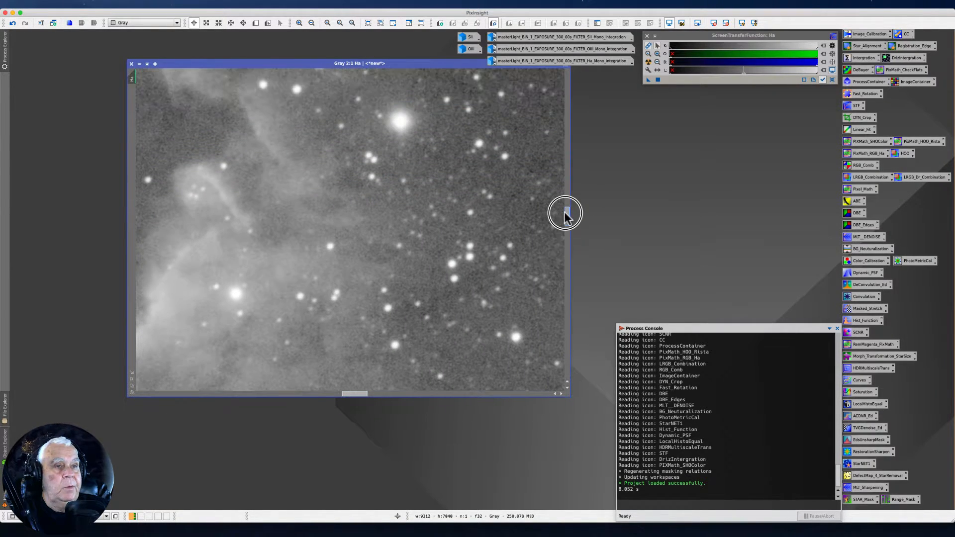
pyautogui.scroll(1, 320, 355)
pyautogui.scroll(-1, 319, 355)
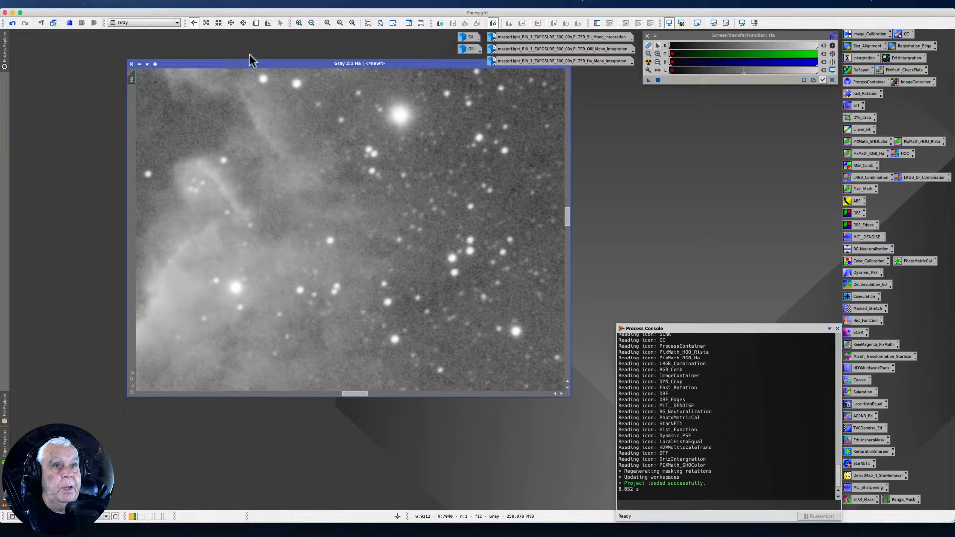
# Open the Ha master light integration beside the Ha image and match its view to the same magnified region
pyautogui.moveTo(253, 63); pyautogui.dragTo(534, 72)
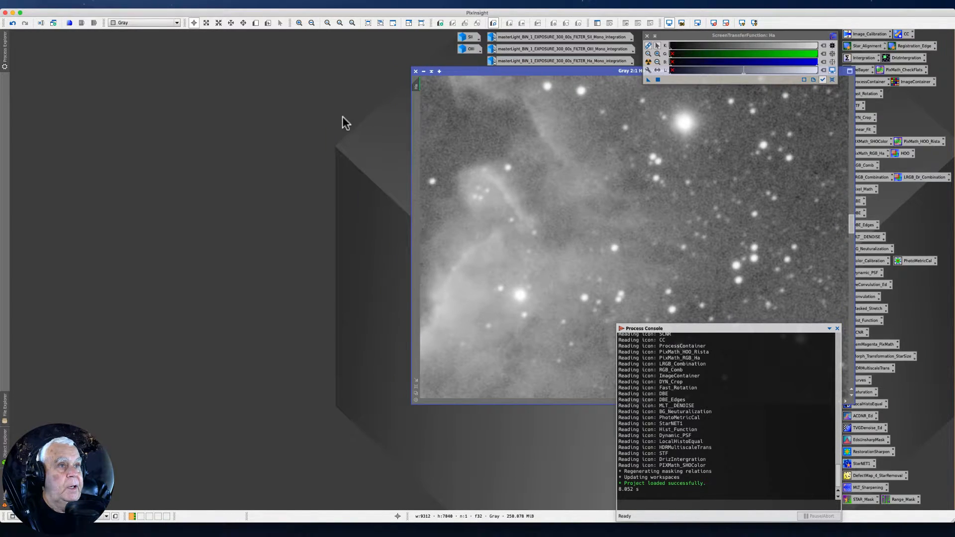
pyautogui.doubleClick(510, 60)
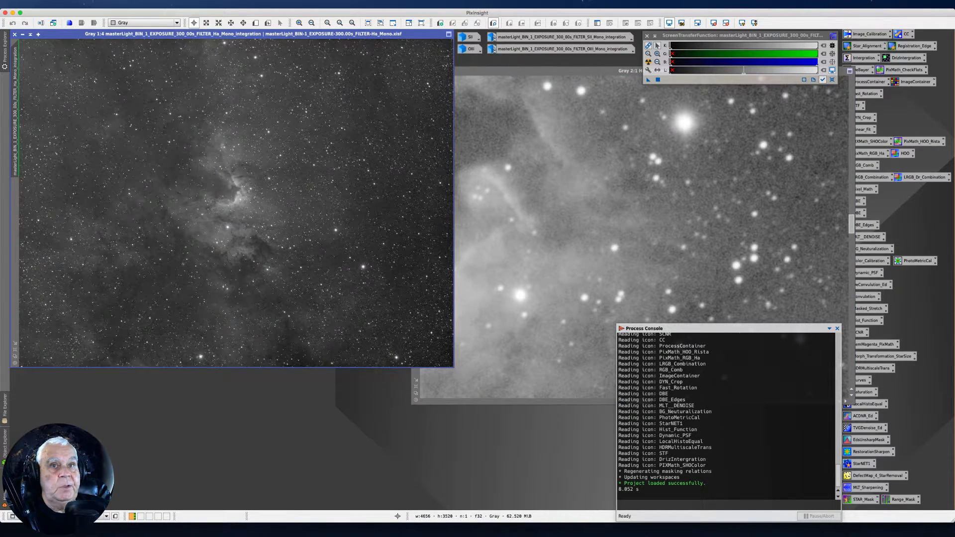
pyautogui.moveTo(64, 34); pyautogui.dragTo(73, 73)
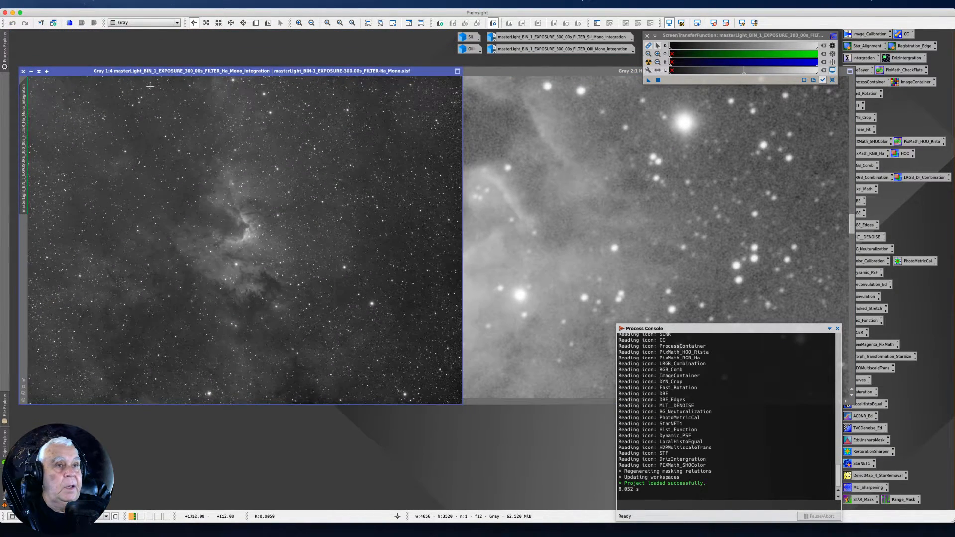
pyautogui.click(471, 74)
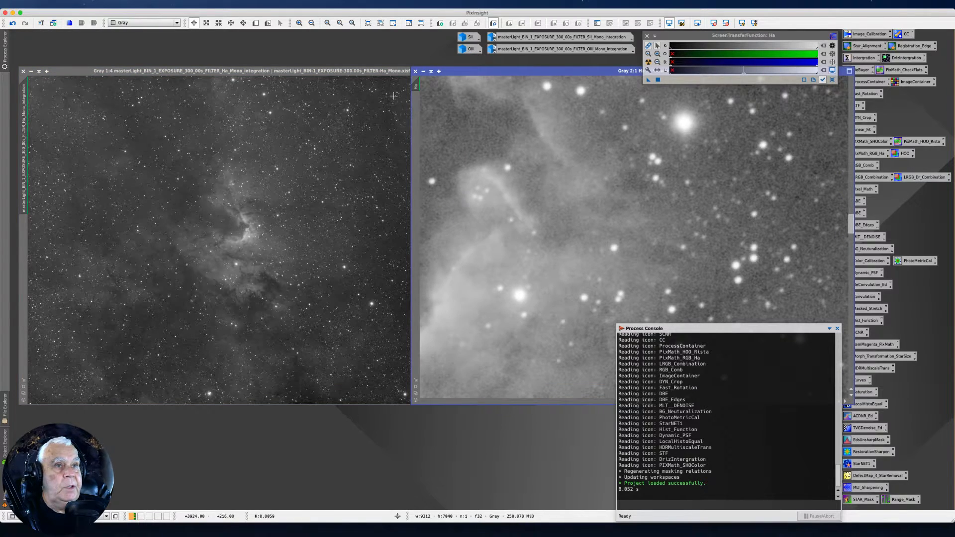
pyautogui.click(415, 87)
pyautogui.moveTo(414, 87); pyautogui.dragTo(24, 148)
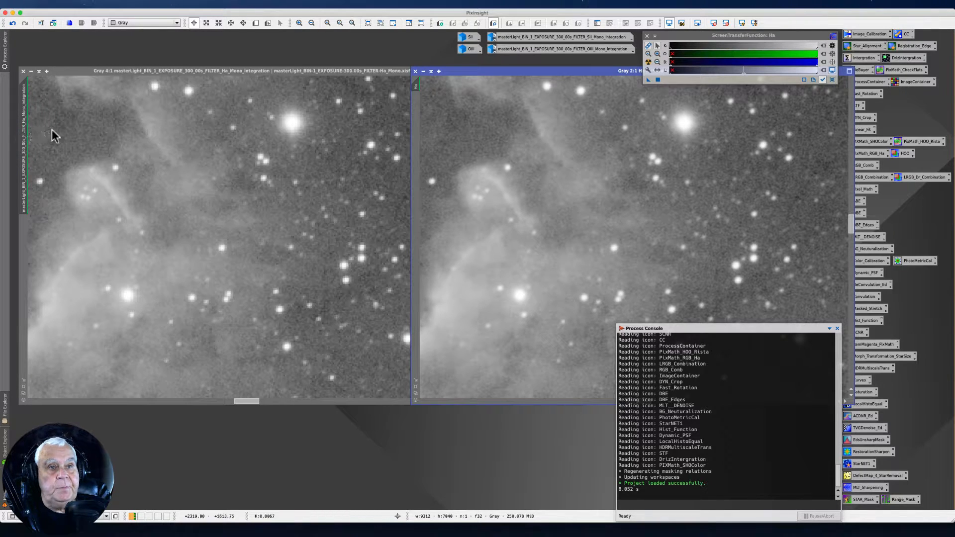
# Compare star shapes and background noise in the Ha master light integration and the Ha image at high magnification
pyautogui.click(73, 71)
pyautogui.moveTo(73, 70); pyautogui.dragTo(70, 68)
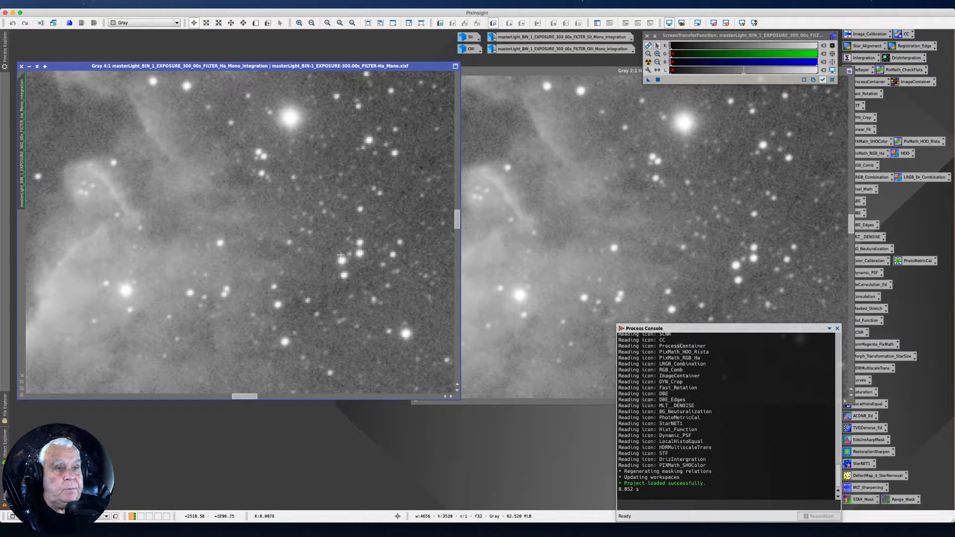
pyautogui.scroll(2, 293, 150)
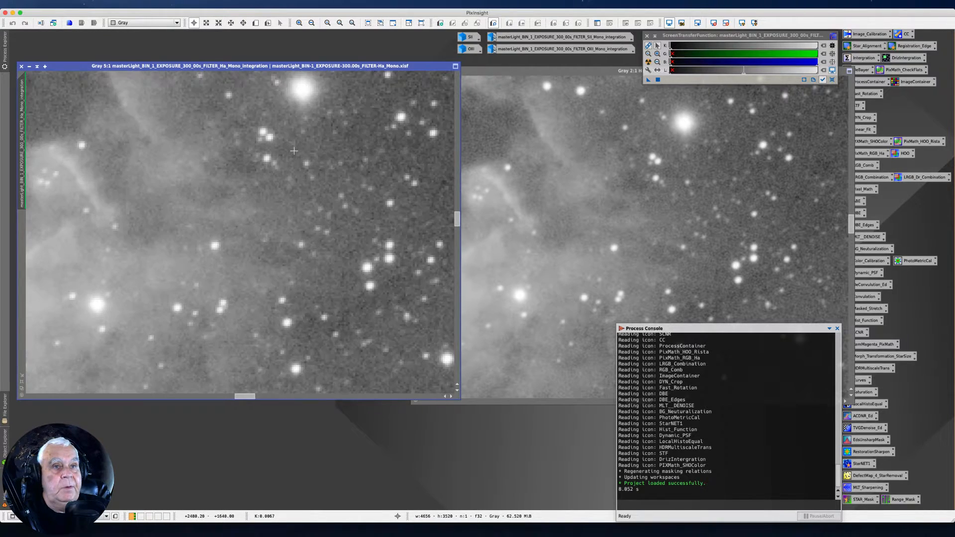
pyautogui.click(546, 187)
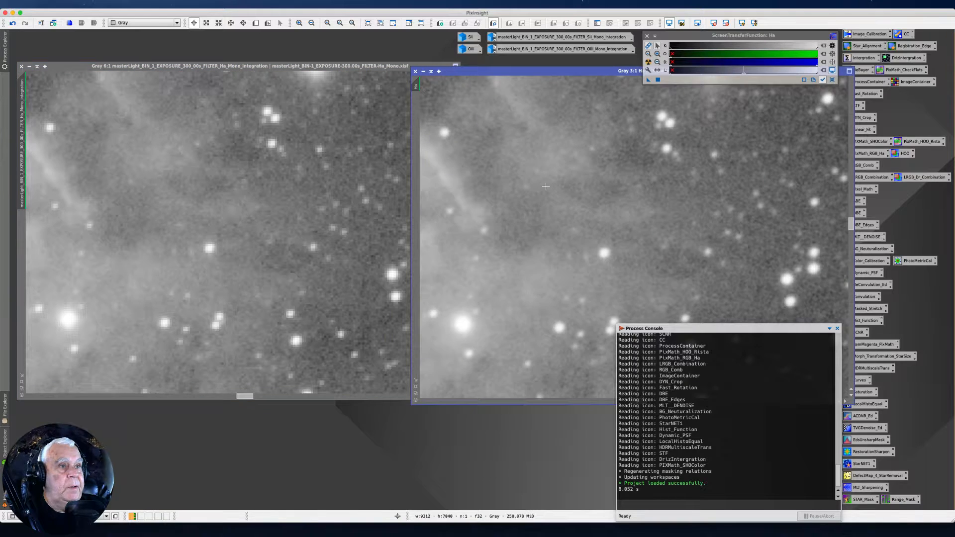
pyautogui.scroll(3, 546, 184)
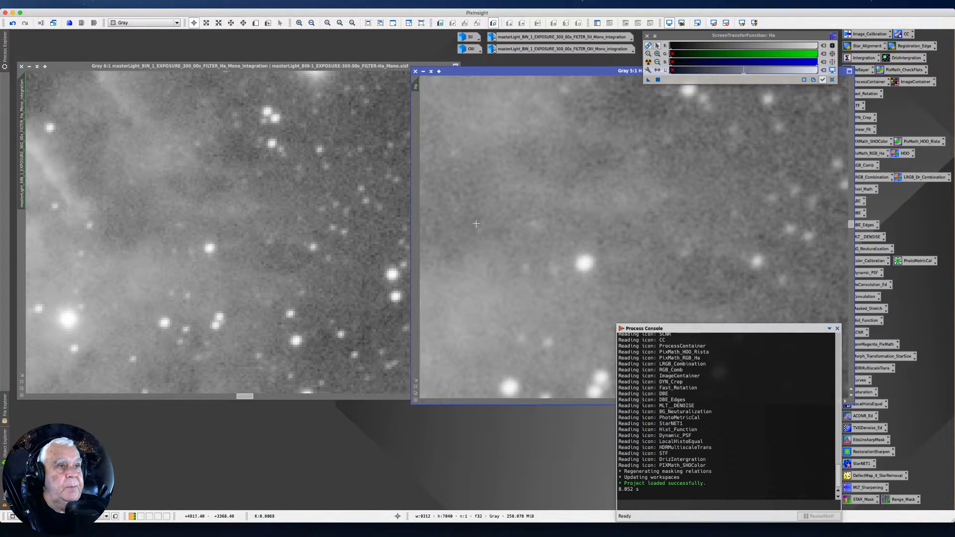
pyautogui.moveTo(850, 225); pyautogui.dragTo(850, 221)
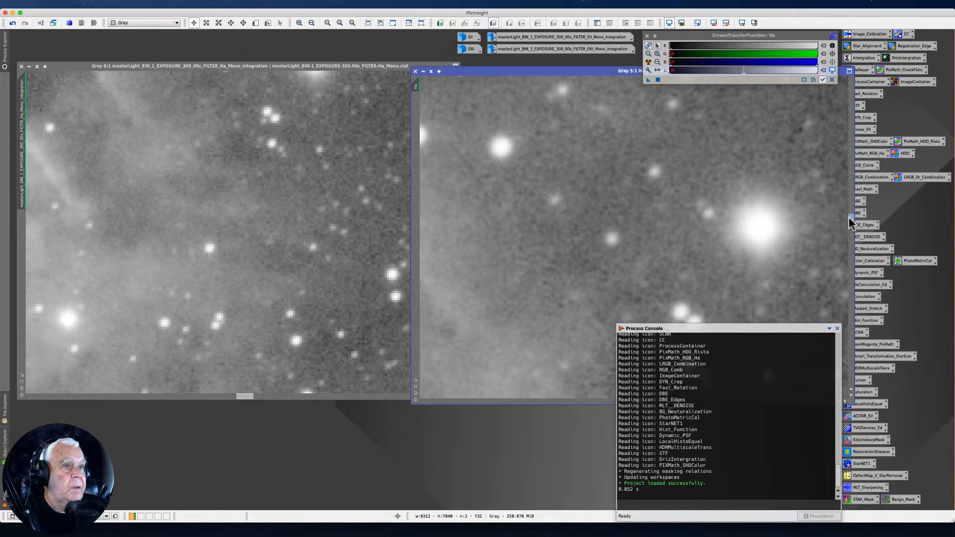
pyautogui.moveTo(422, 86)
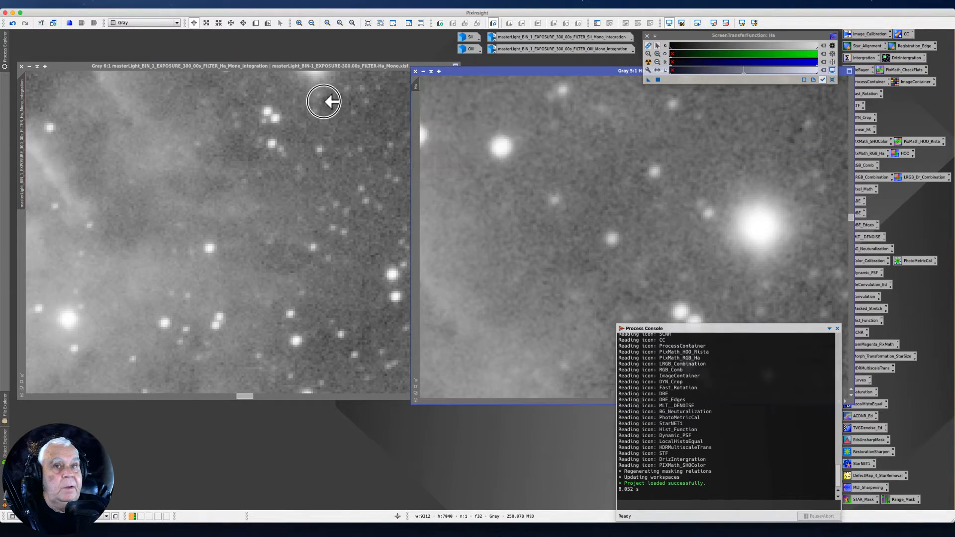
pyautogui.moveTo(18, 134); pyautogui.dragTo(19, 135)
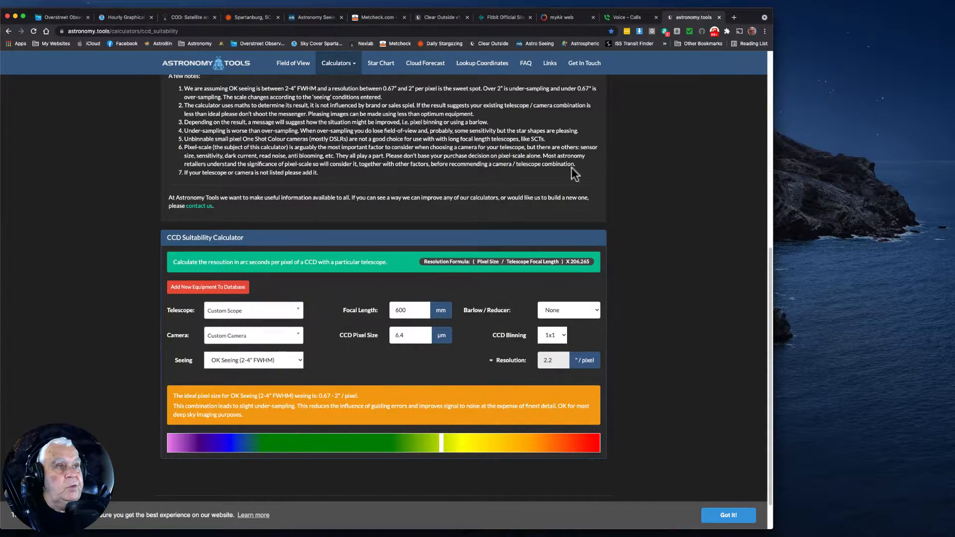
# In the browser, load the CCD Suitability page of Astronomy Tools and go to its calculator form
pyautogui.scroll(7, 248, 156)
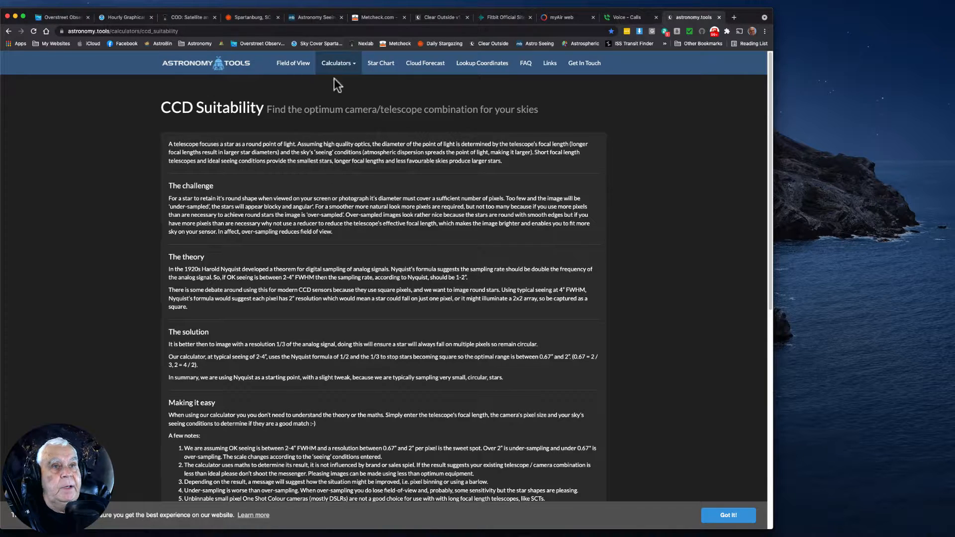
pyautogui.moveTo(352, 70)
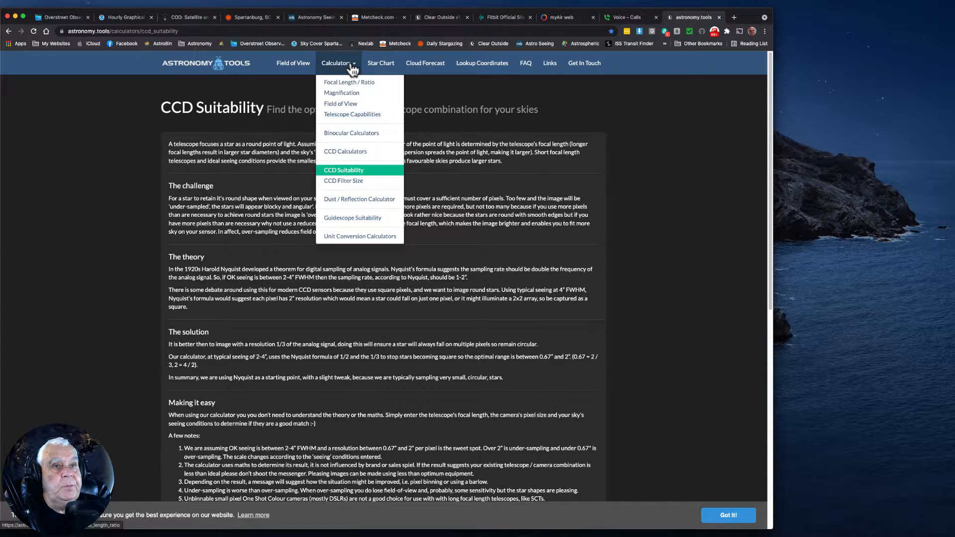
pyautogui.click(335, 171)
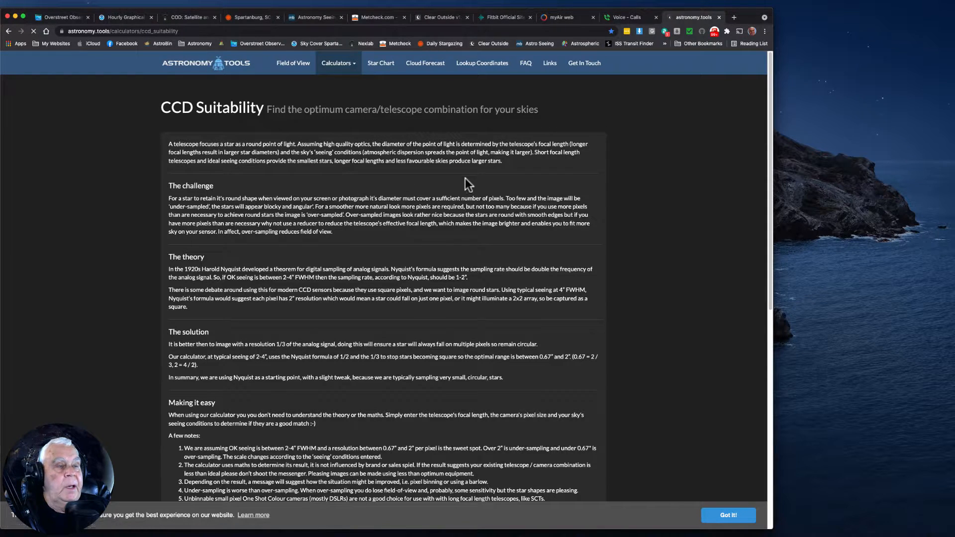
pyautogui.moveTo(772, 90); pyautogui.dragTo(737, 361)
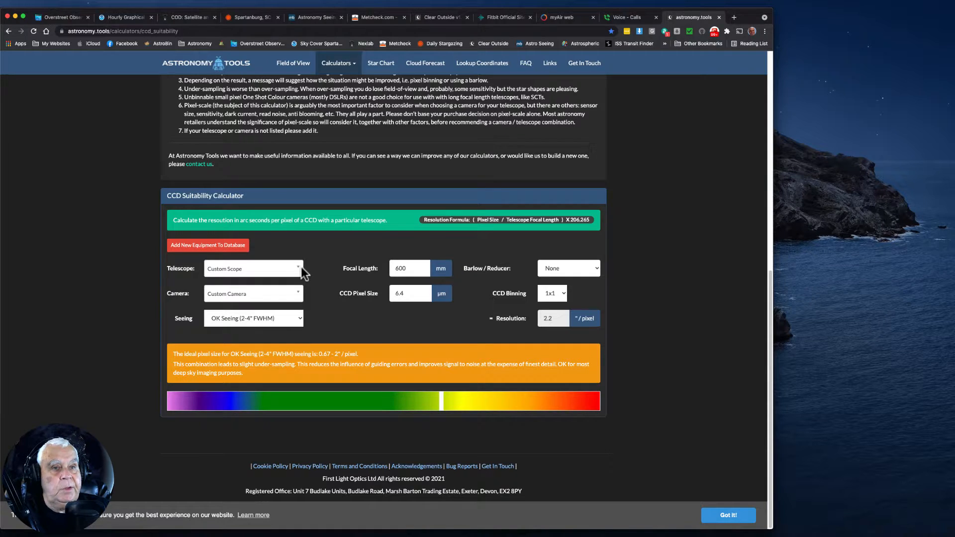
# Set the telescope's focal length to 336 mm in the CCD Suitability Calculator
pyautogui.doubleClick(400, 269)
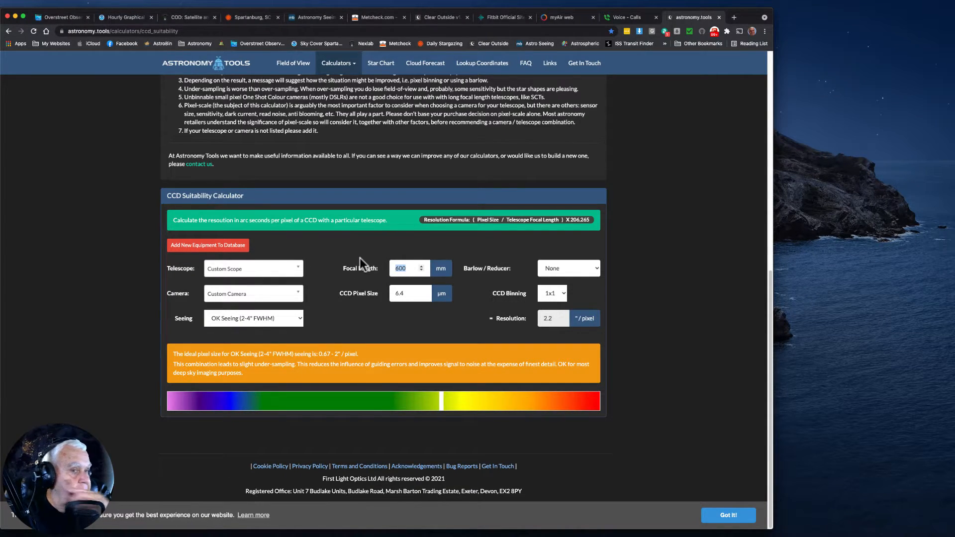
pyautogui.write('336')
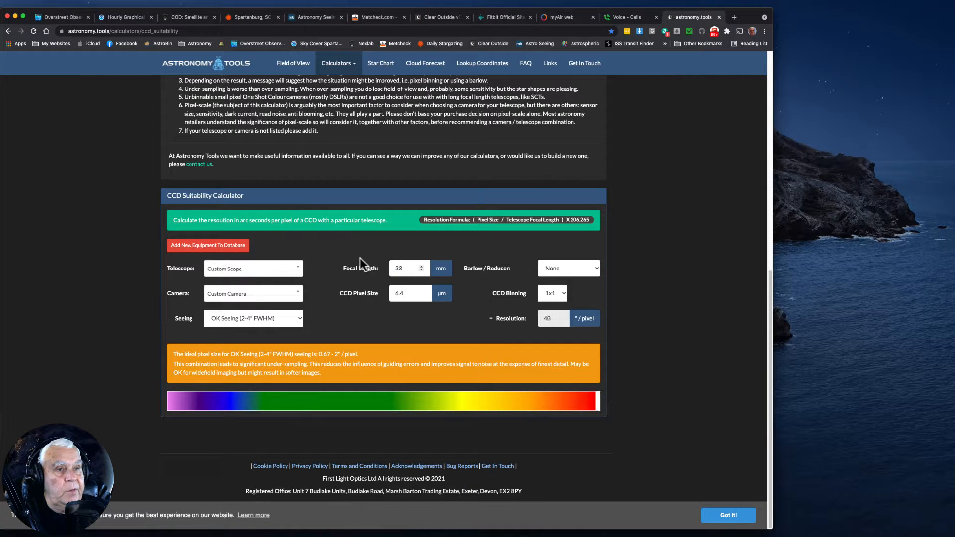
pyautogui.click(369, 301)
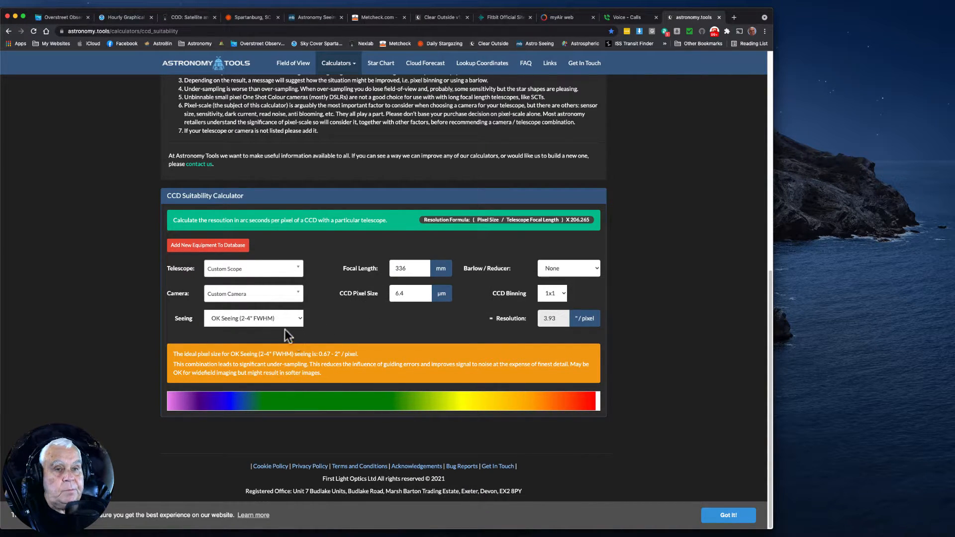
# Choose the ZWO - ASI1600MM/MC/GT as the camera in the calculator
pyautogui.click(299, 293)
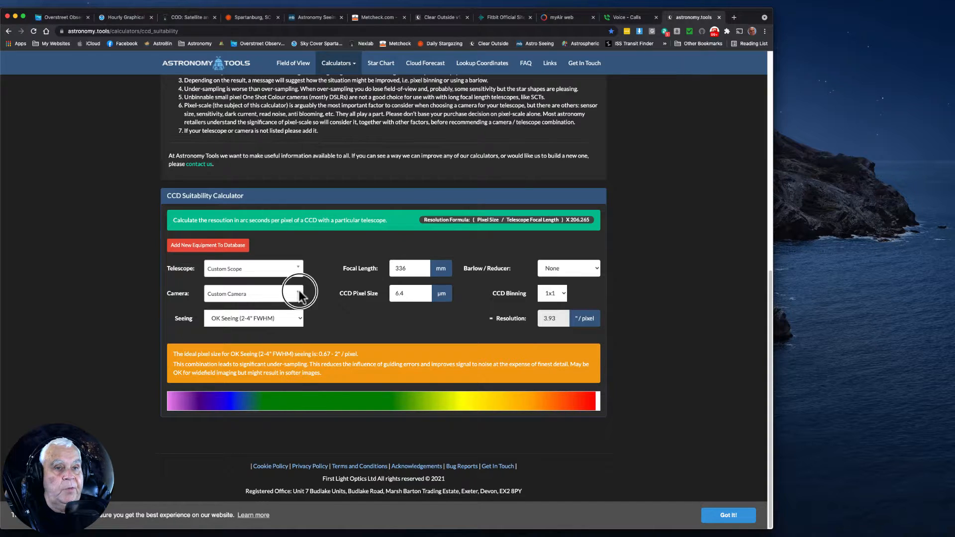
pyautogui.moveTo(299, 329); pyautogui.dragTo(297, 420)
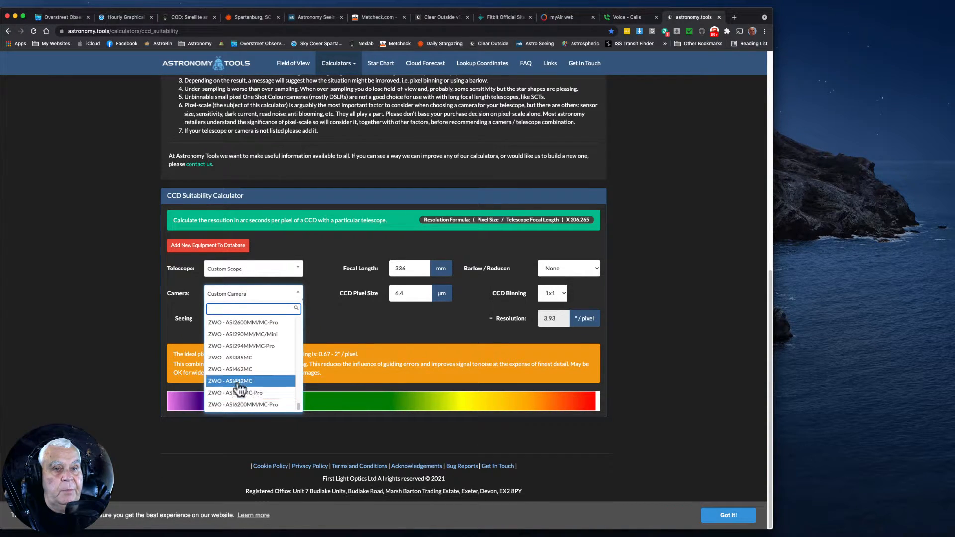
pyautogui.scroll(1, 247, 360)
pyautogui.scroll(3, 247, 360)
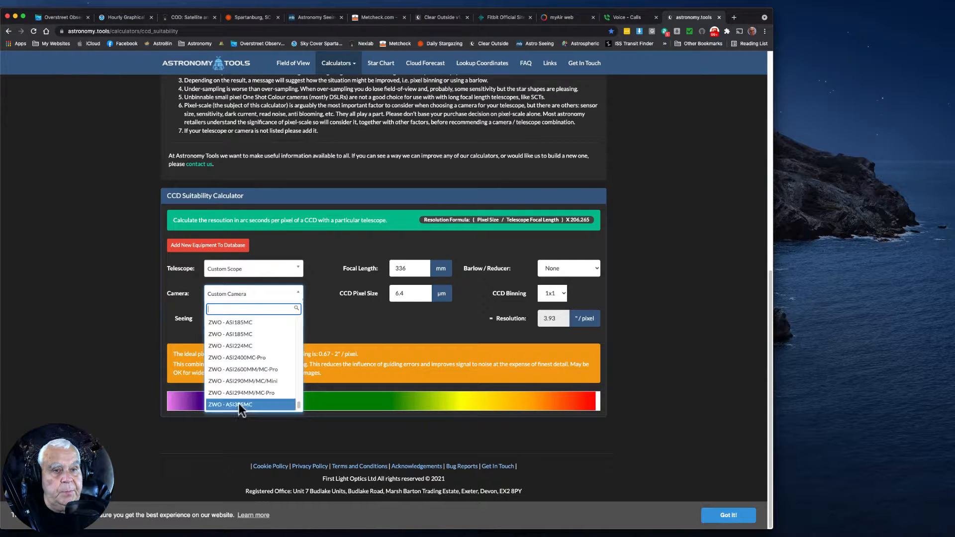
pyautogui.click(298, 401)
pyautogui.moveTo(298, 401); pyautogui.dragTo(298, 401)
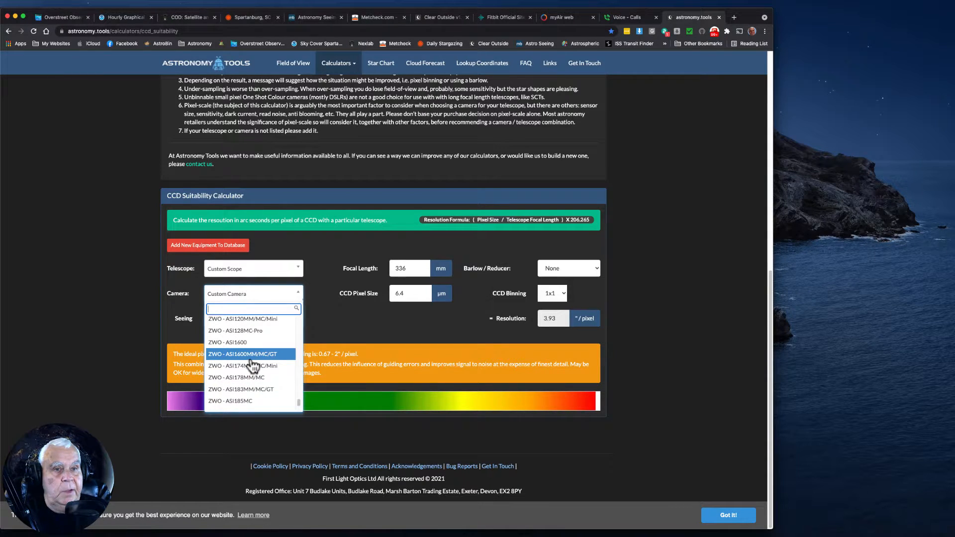
pyautogui.click(250, 357)
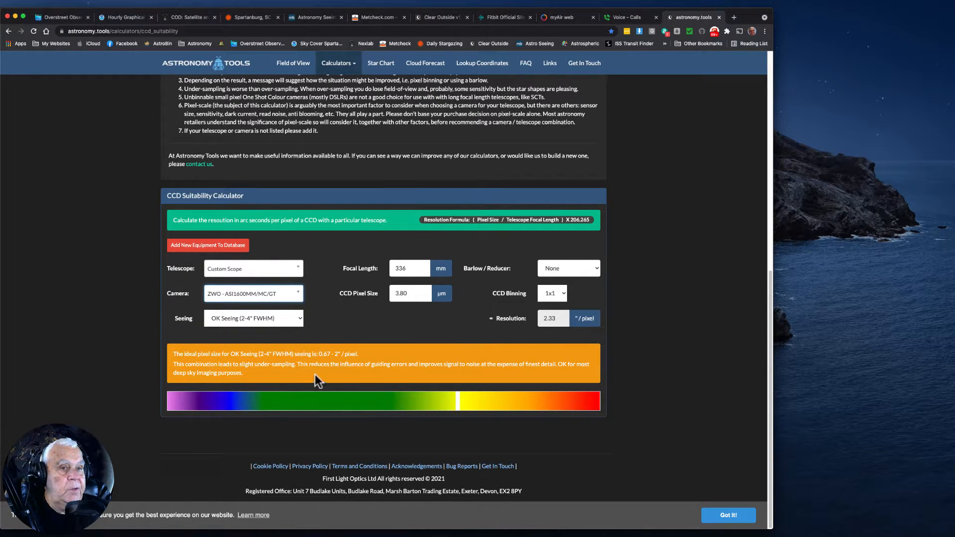
# Check the sampling suitability for Good Seeing (1-2" FWHM) and Poor Seeing (4-5" FWHM), leaving the seeing set to Good Seeing
pyautogui.click(298, 321)
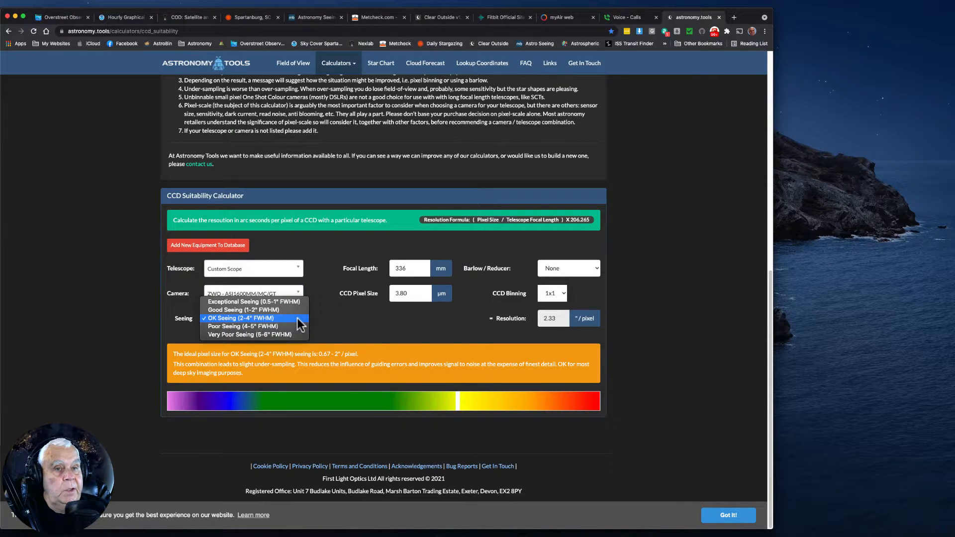
pyautogui.click(265, 311)
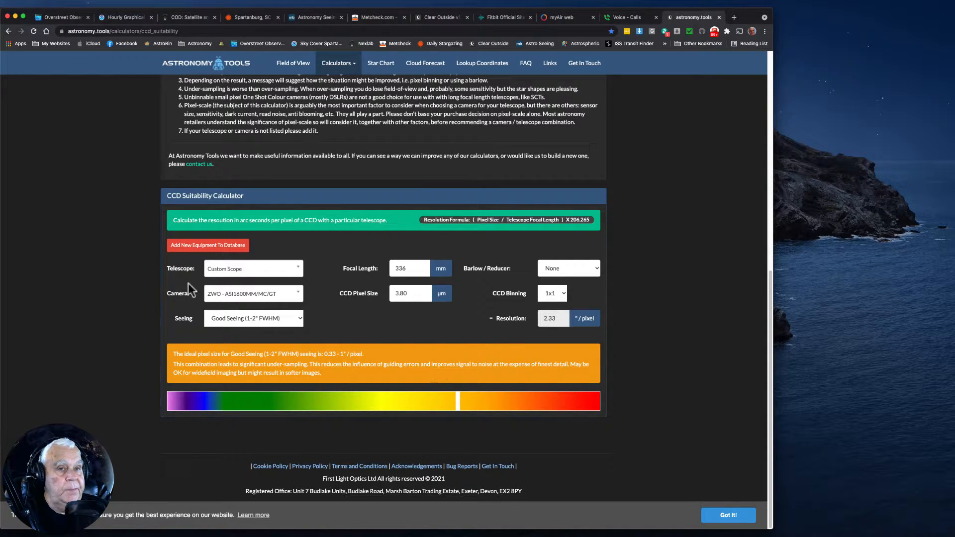
pyautogui.click(300, 319)
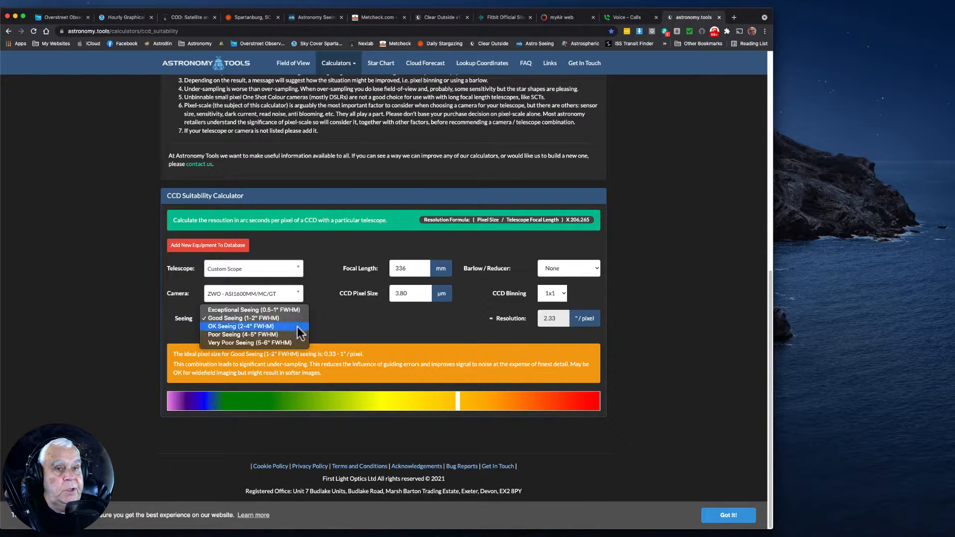
pyautogui.click(266, 338)
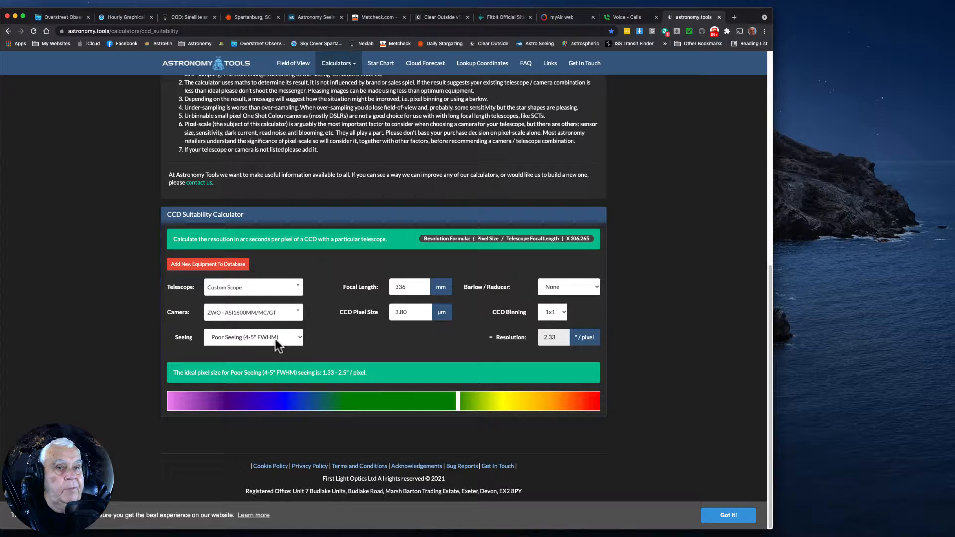
pyautogui.click(300, 337)
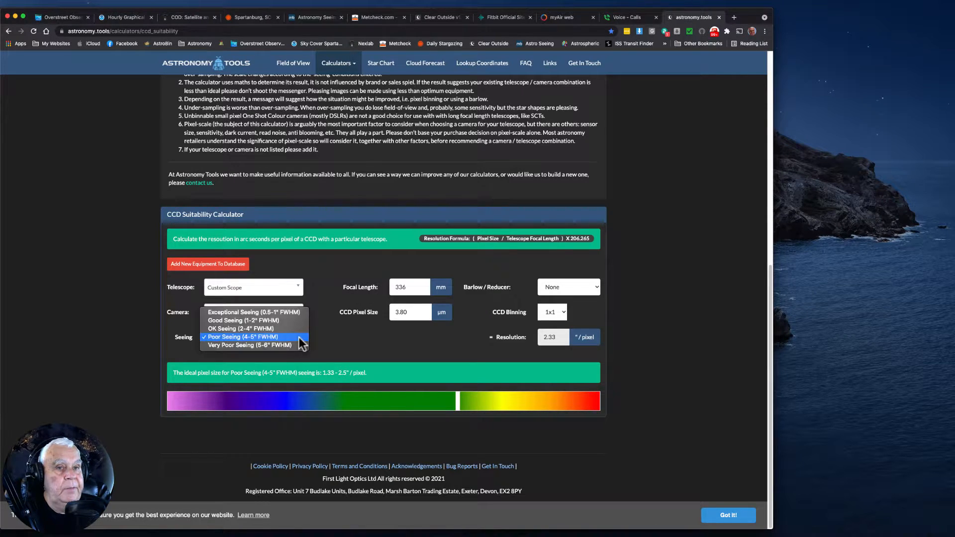
pyautogui.click(257, 321)
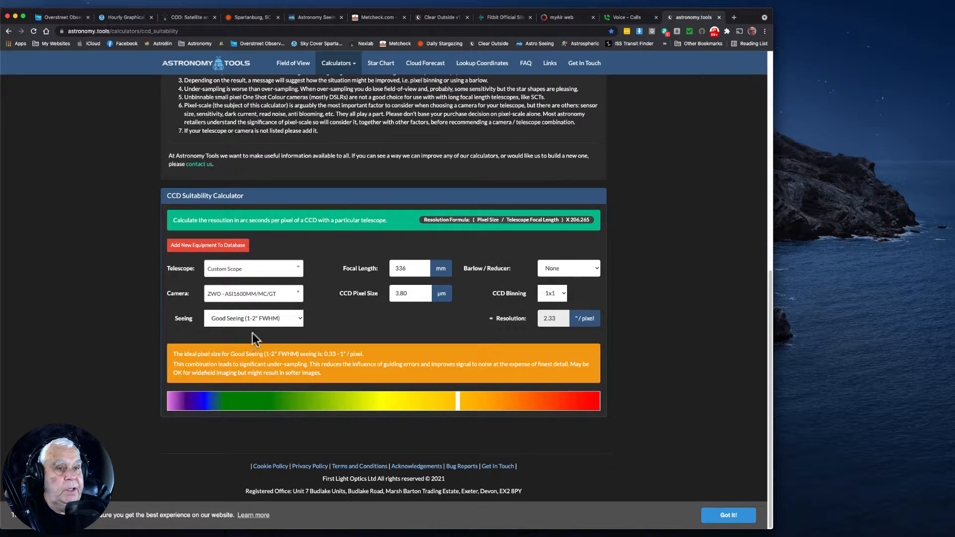
# Set the seeing in the CCD Suitability Calculator to OK Seeing (2-4" FWHM)
pyautogui.click(299, 293)
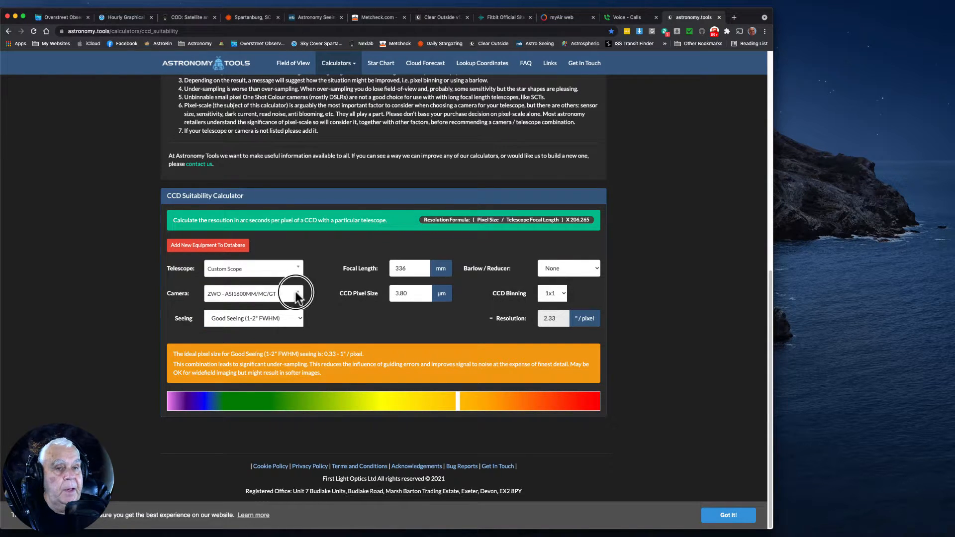
pyautogui.click(330, 312)
pyautogui.click(296, 317)
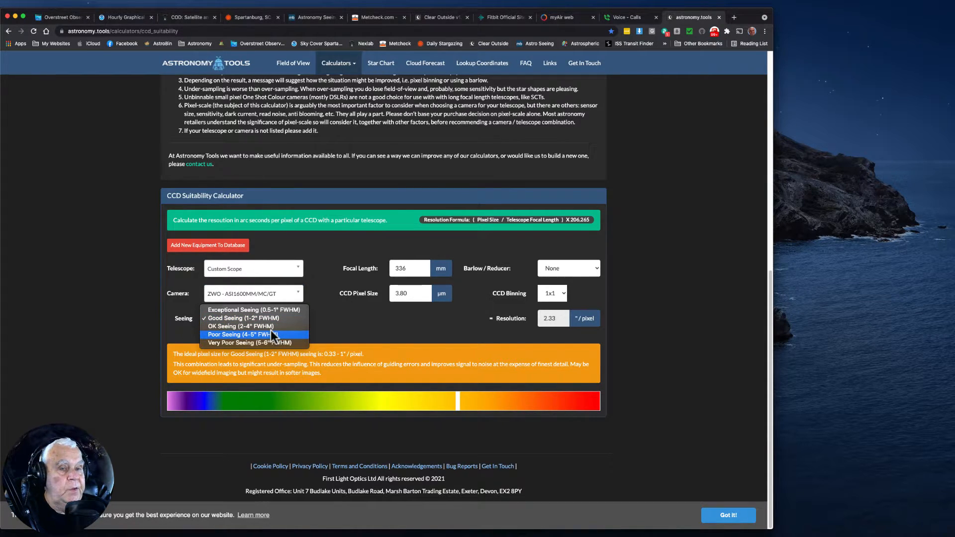
pyautogui.click(270, 327)
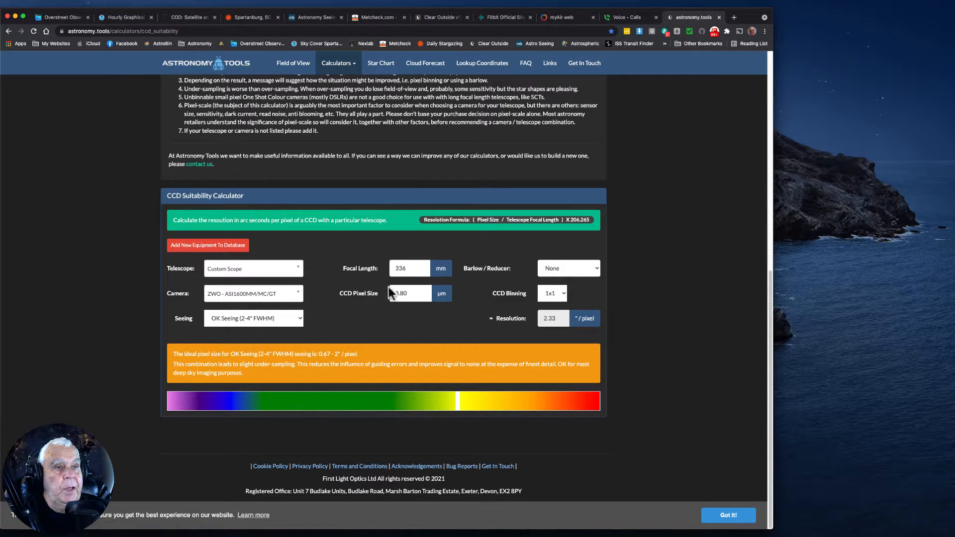
# Set the telescope's focal length to 625 mm in the calculator and apply it
pyautogui.click(407, 270)
pyautogui.moveTo(406, 269); pyautogui.dragTo(342, 267)
pyautogui.write('625')
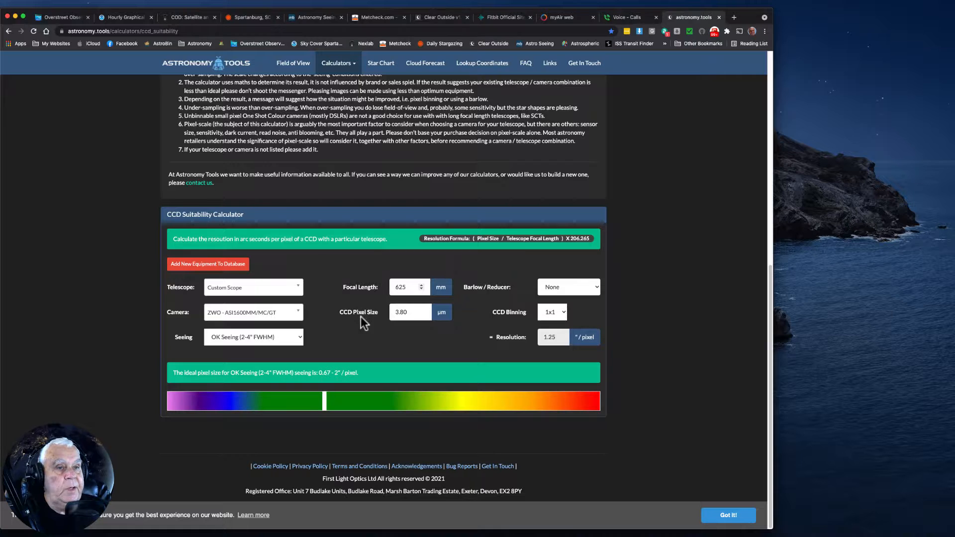
pyautogui.click(362, 327)
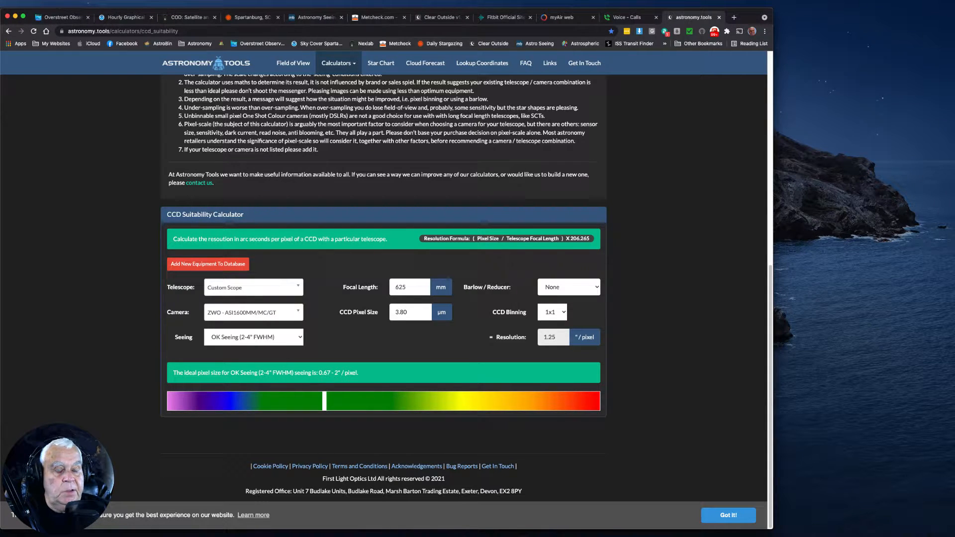
# Switch to PixInsight and close all images in the current workspace
pyautogui.click(235, 536)
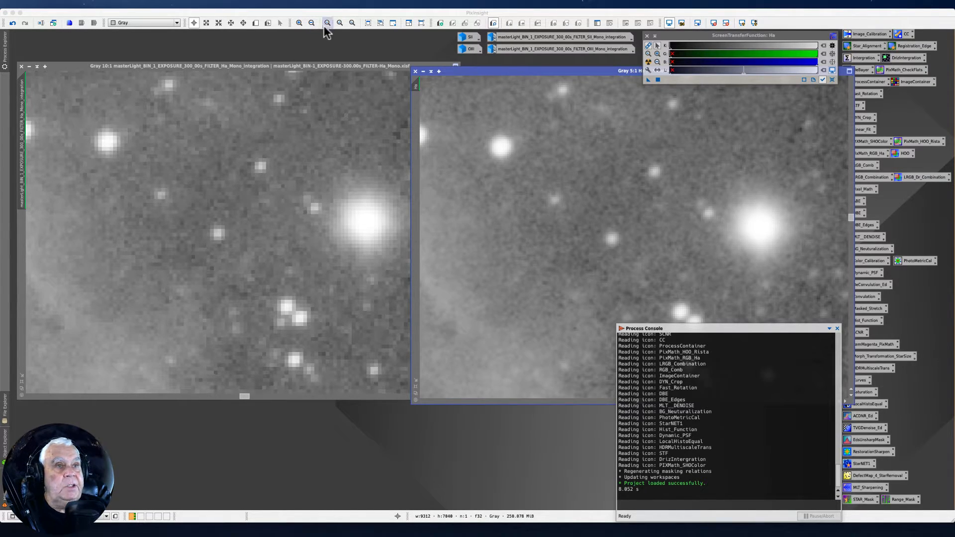
pyautogui.click(57, 4)
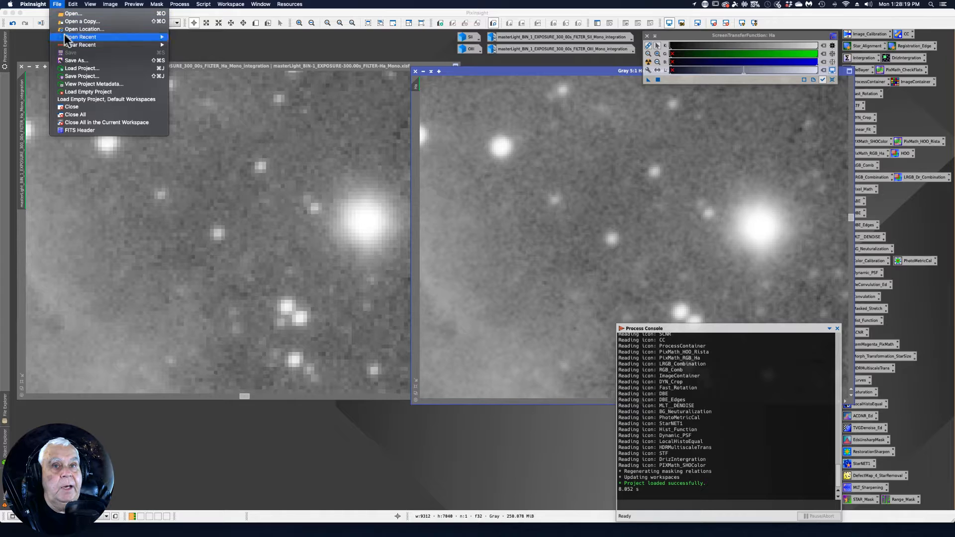
pyautogui.click(91, 122)
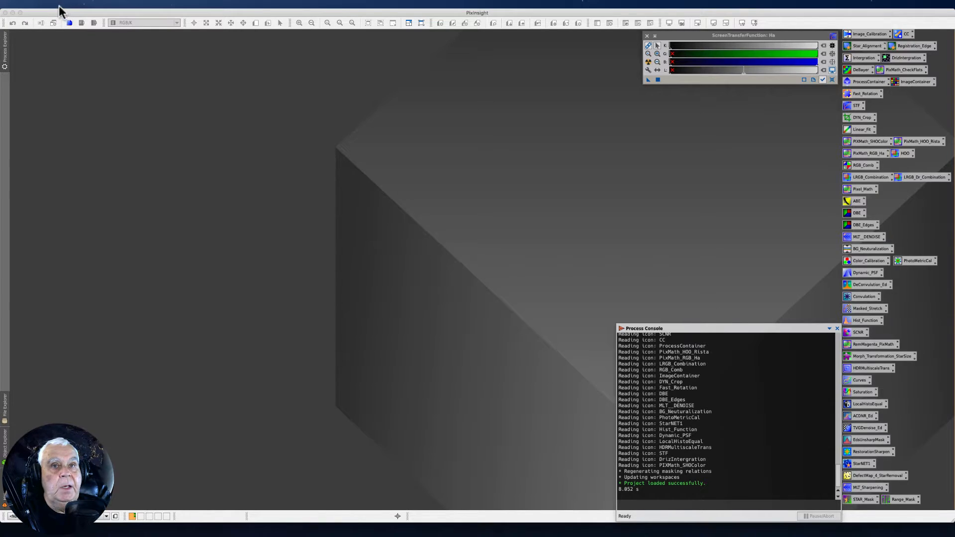
# Load the PacMan .pxiproject from the 9-26-21 NGC281 PacMan folder in 2021 / 9_September 2021 on the Astro II drive
pyautogui.click(57, 4)
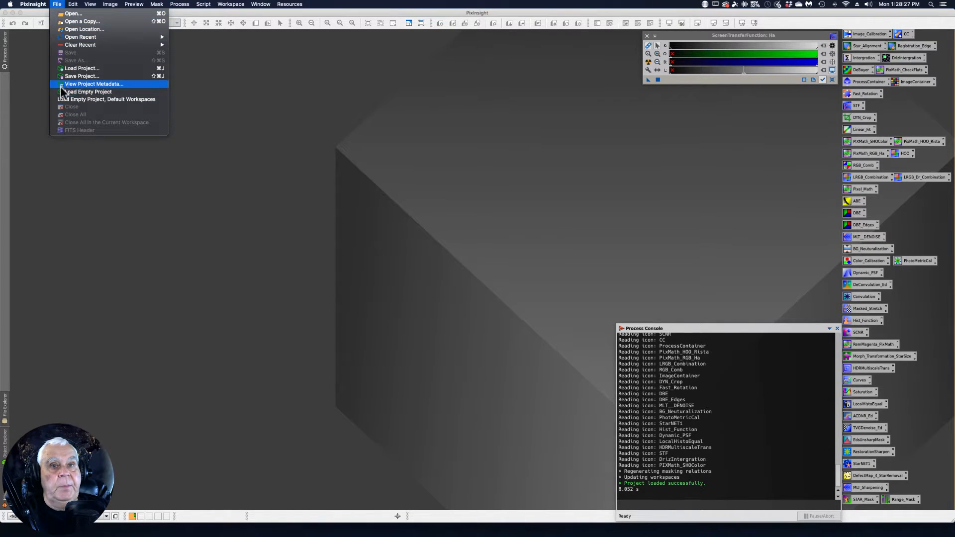
pyautogui.click(73, 70)
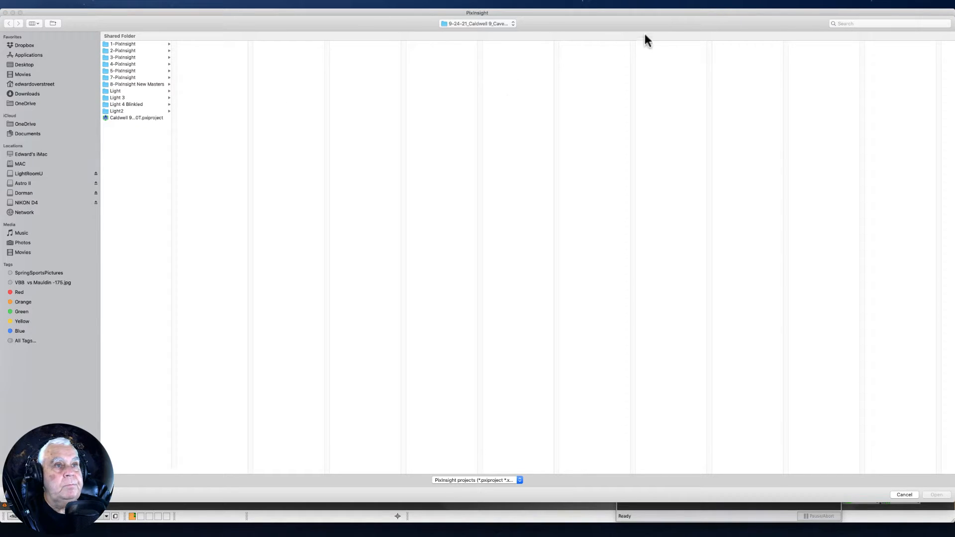
pyautogui.click(472, 31)
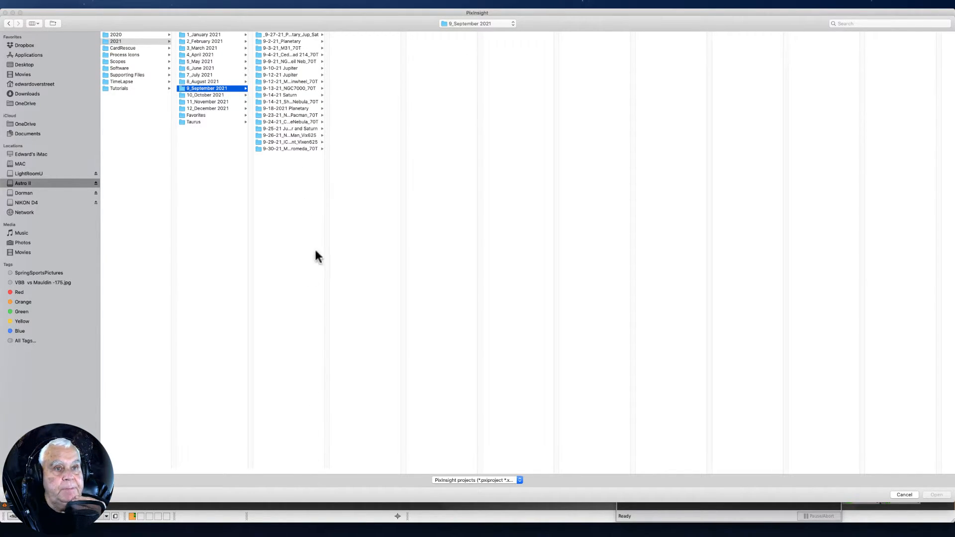
pyautogui.click(299, 135)
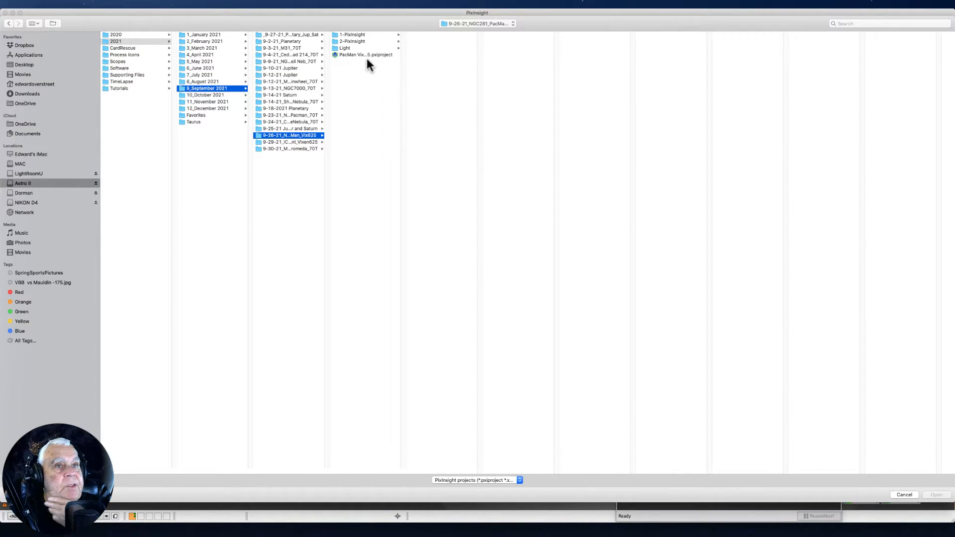
pyautogui.click(366, 55)
pyautogui.click(937, 496)
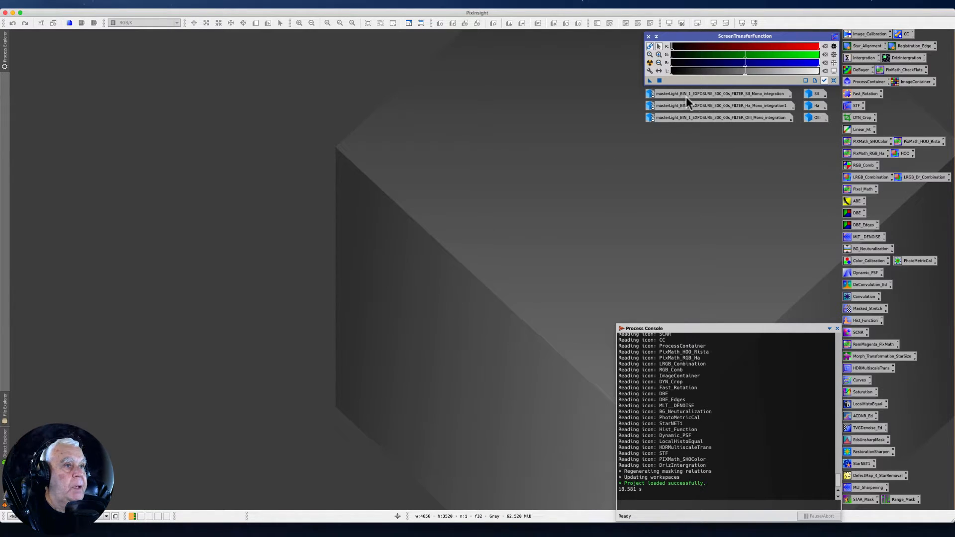
# Restore the iconized Ha image and position its window in the workspace
pyautogui.moveTo(819, 99)
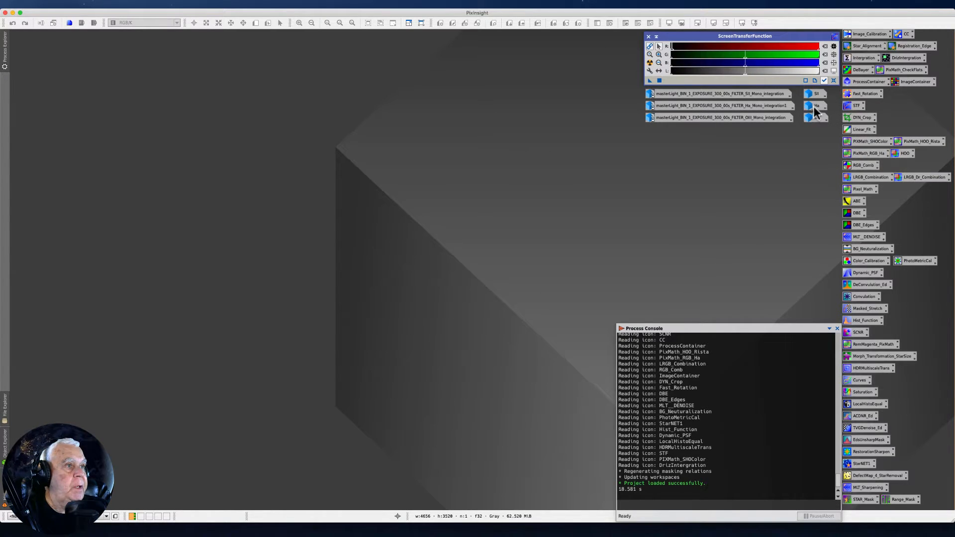
pyautogui.doubleClick(813, 106)
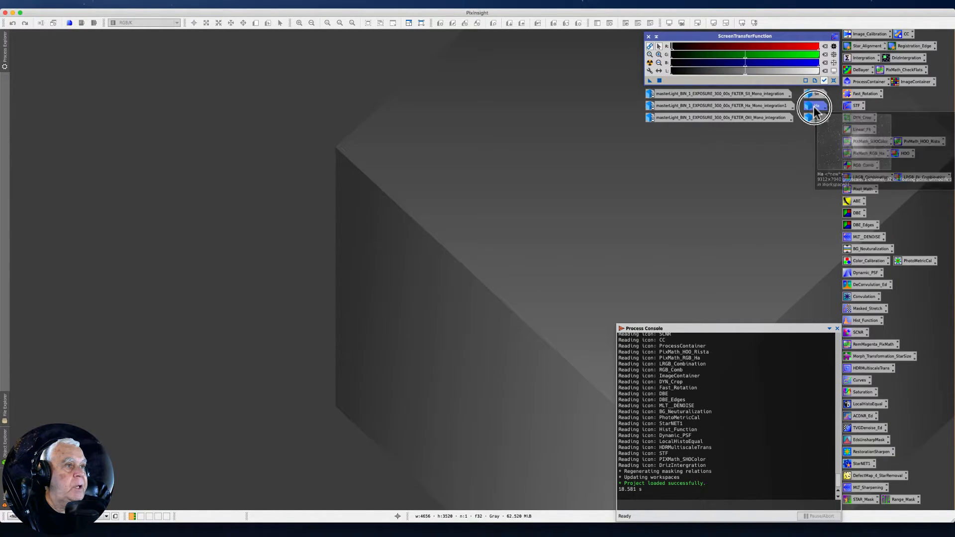
pyautogui.moveTo(405, 61); pyautogui.dragTo(411, 81)
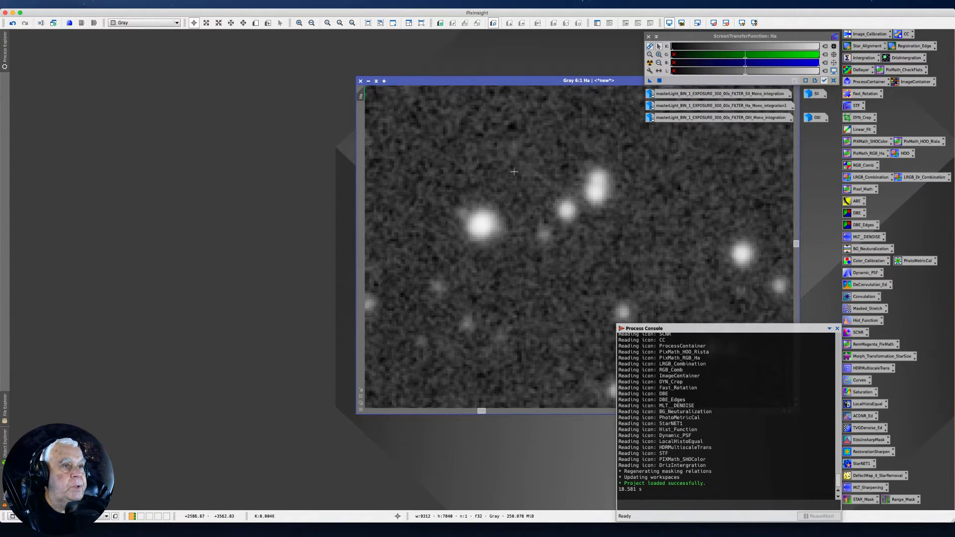
# Restore the OIII master integration, place it side by side with the Ha image, and match its magnified view to the Ha view
pyautogui.moveTo(658, 119)
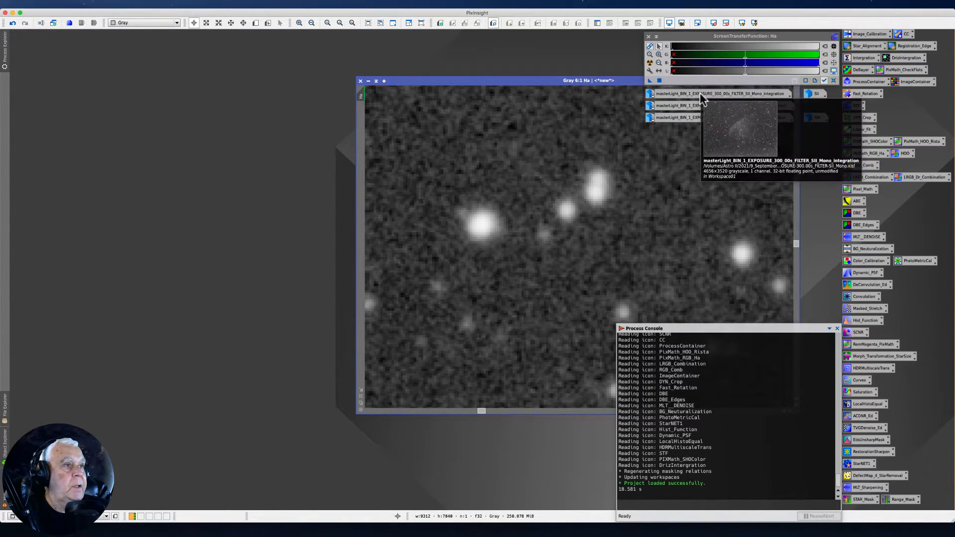
pyautogui.doubleClick(665, 118)
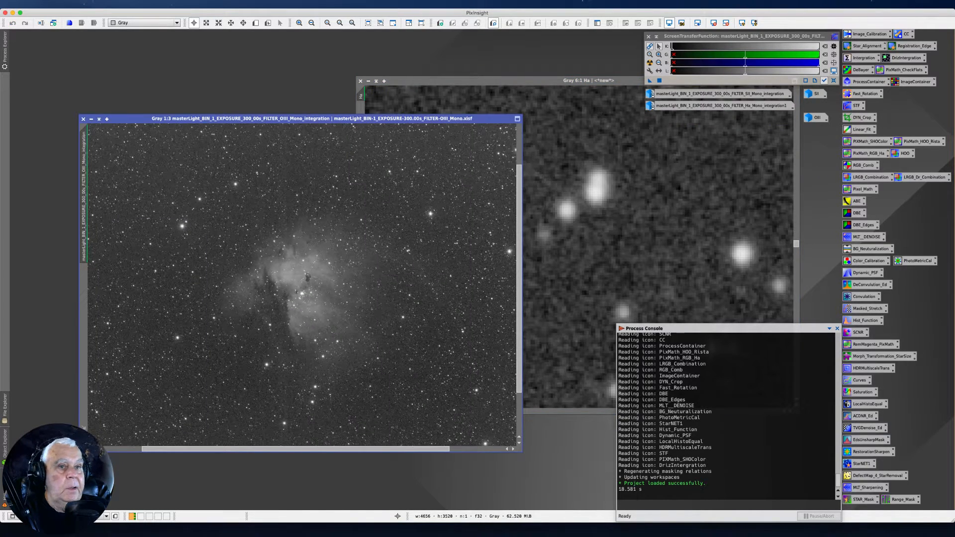
pyautogui.moveTo(126, 119); pyautogui.dragTo(50, 73)
pyautogui.moveTo(484, 84); pyautogui.dragTo(598, 80)
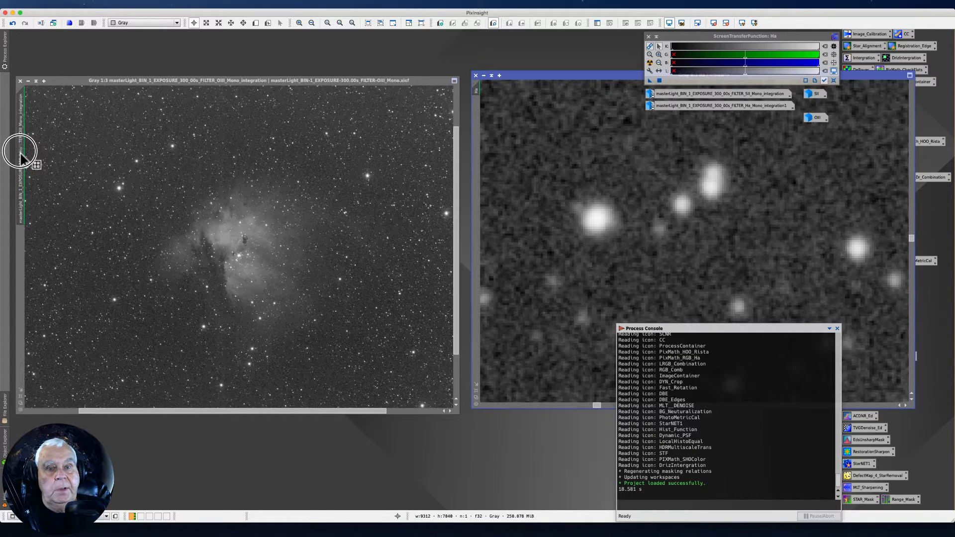
pyautogui.moveTo(20, 152); pyautogui.dragTo(21, 153)
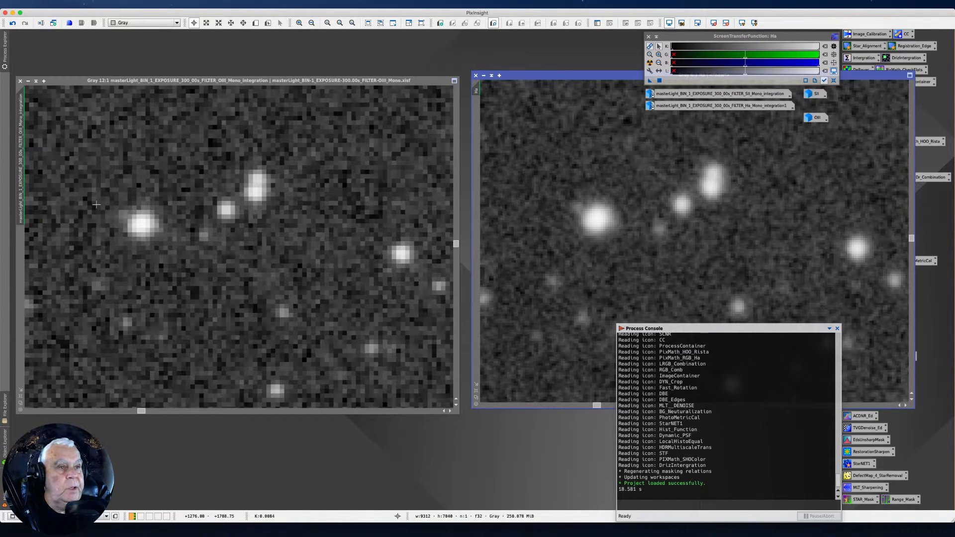
pyautogui.moveTo(65, 81); pyautogui.dragTo(65, 75)
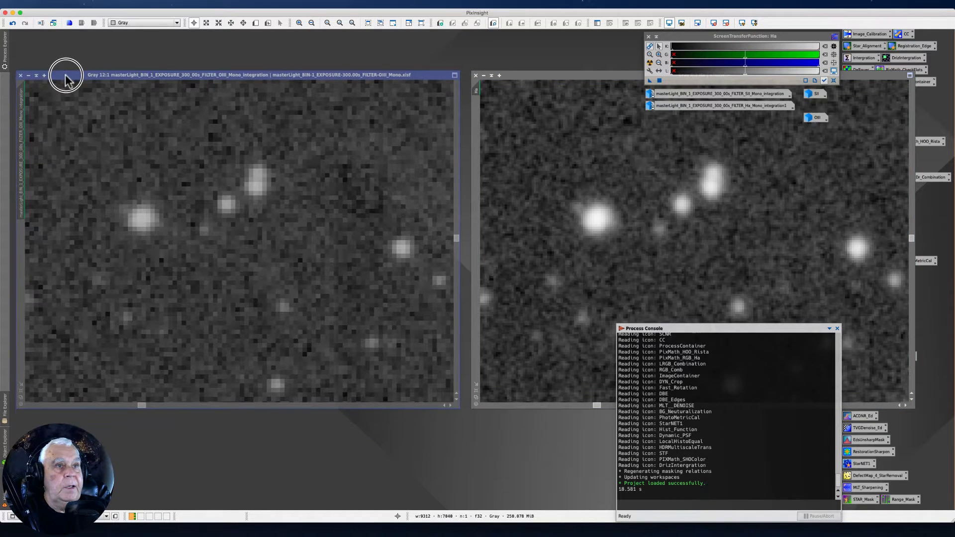
pyautogui.click(529, 76)
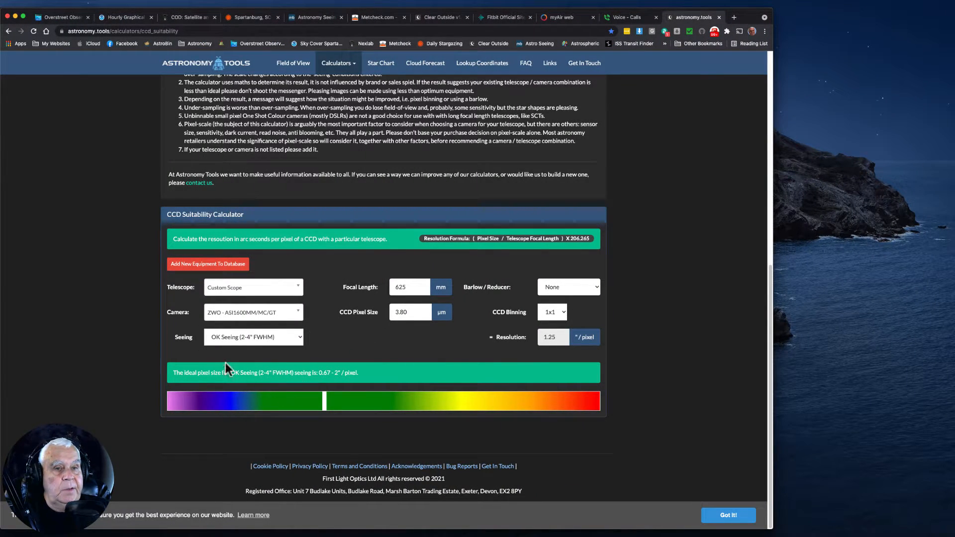
# Switch to the browser calculator and check the 625 mm setup for Poor Seeing (4-5" FWHM) and Good Seeing (1-2" FWHM), leaving Good Seeing selected
pyautogui.click(294, 338)
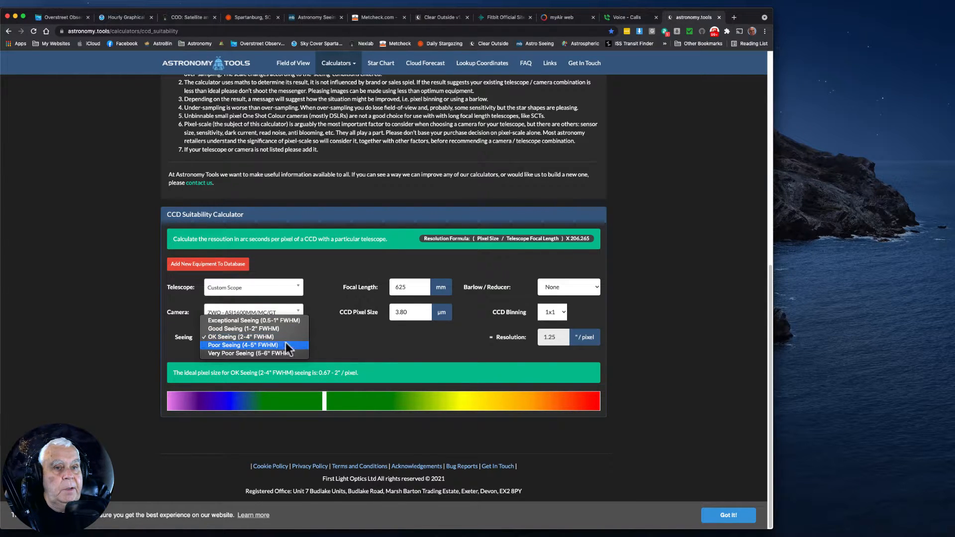
pyautogui.click(279, 345)
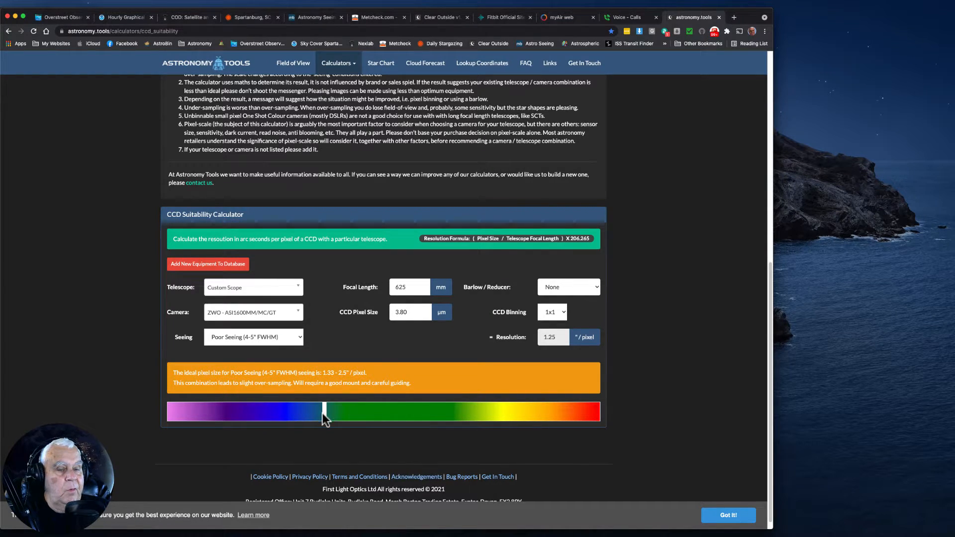
pyautogui.click(296, 336)
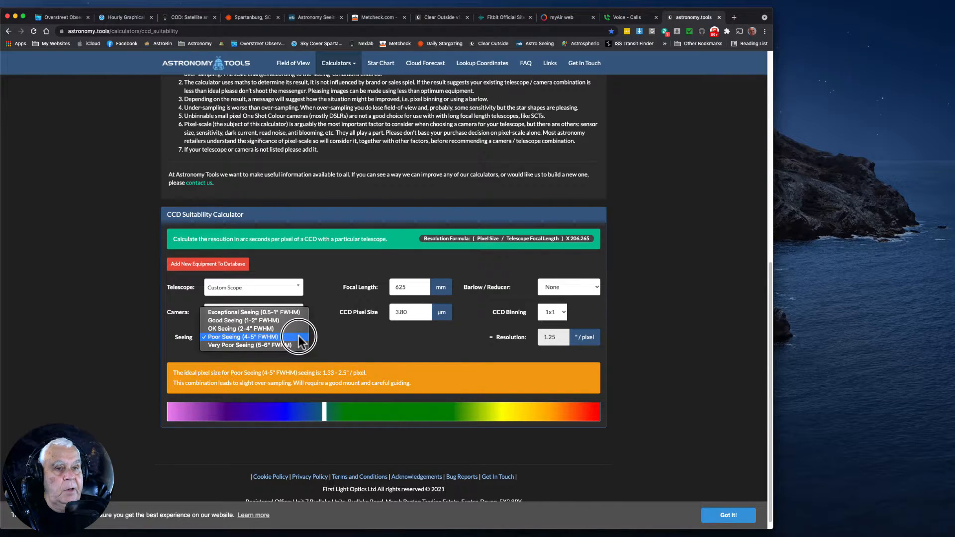
pyautogui.click(264, 321)
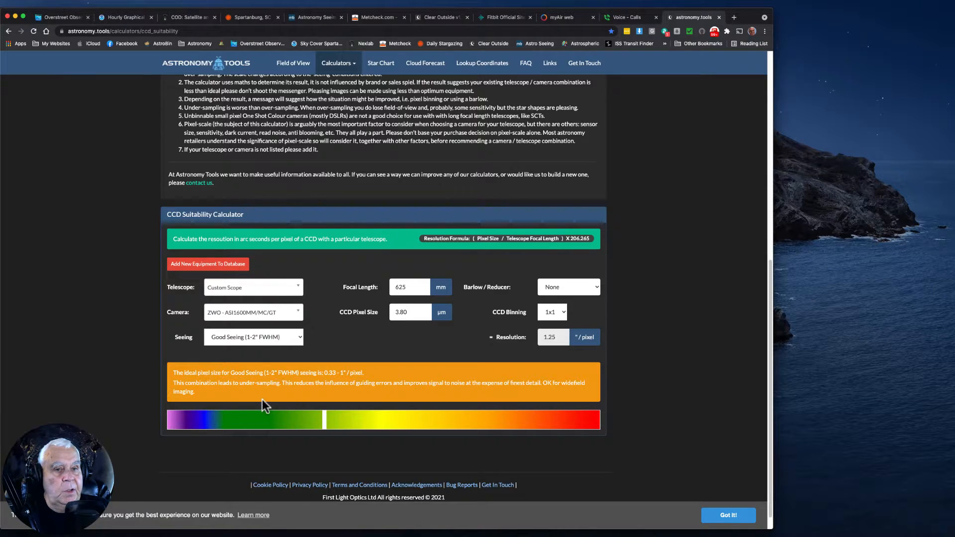
pyautogui.click(355, 431)
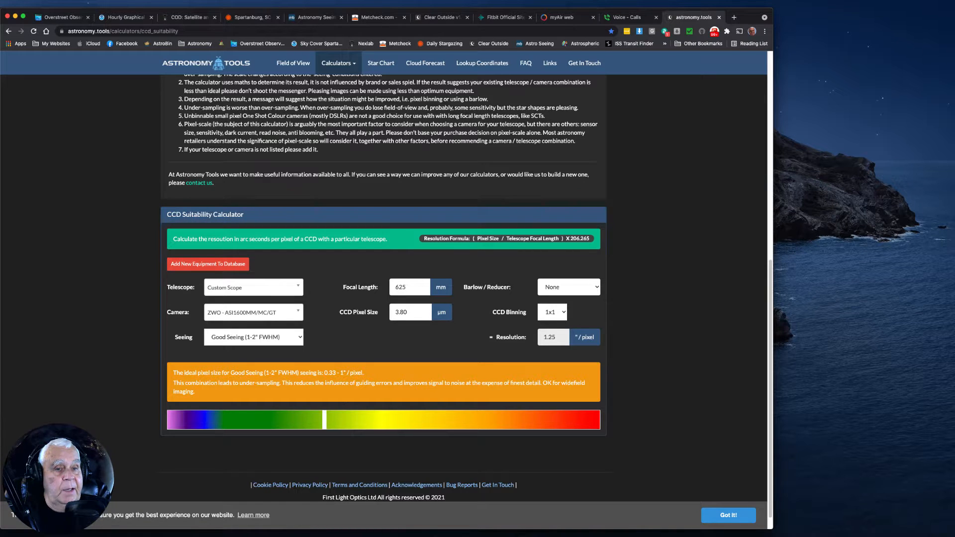
# Switch back to PixInsight and iconize the OIII master integration and the Ha image
pyautogui.click(239, 530)
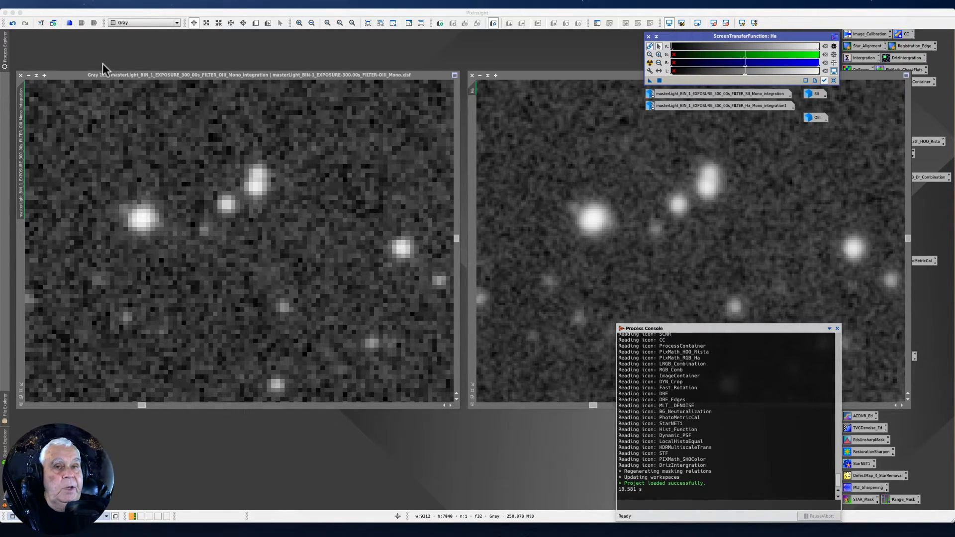
pyautogui.click(29, 75)
pyautogui.click(475, 76)
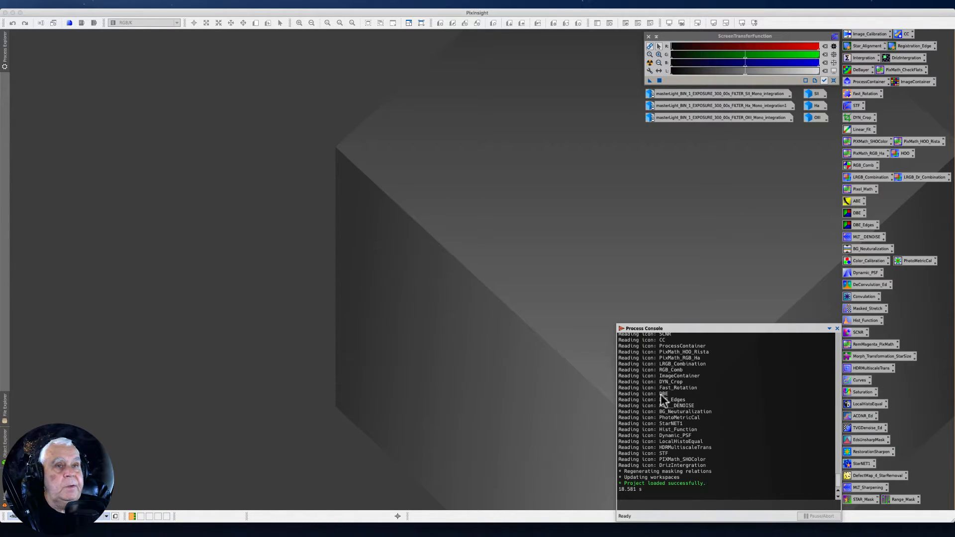
# Launch the WeightedBatchPreprocessing script and make sure Generate drizzle data is enabled in the image registration settings for the light frames
pyautogui.click(203, 4)
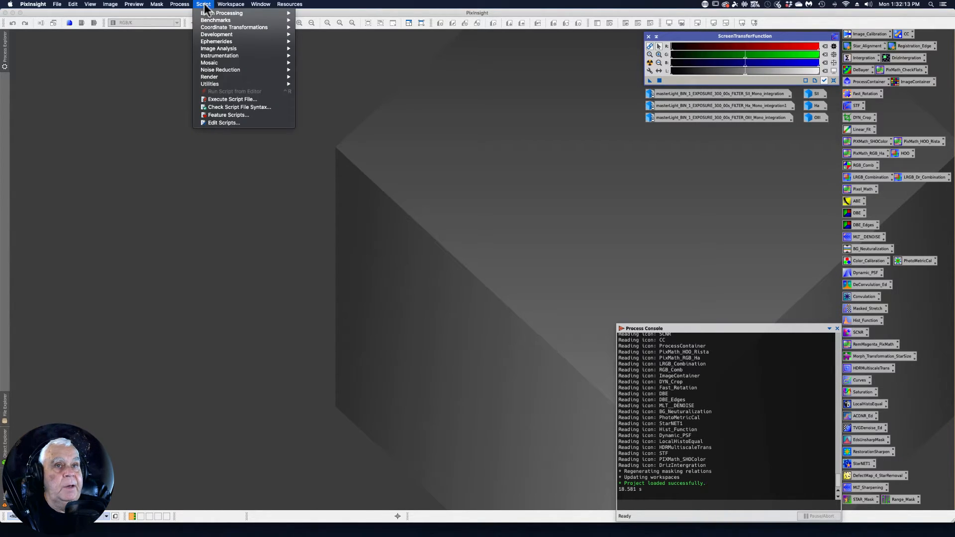
pyautogui.moveTo(209, 14)
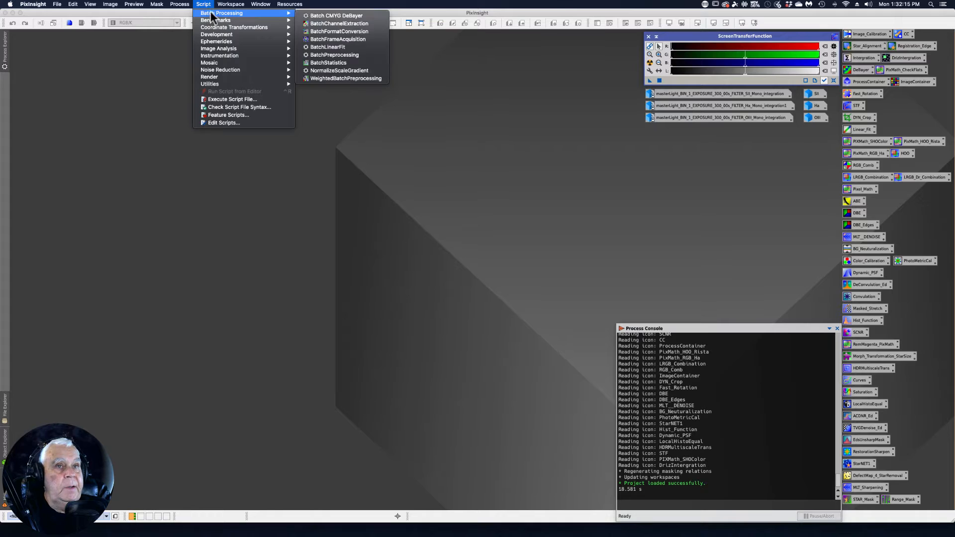
pyautogui.click(352, 78)
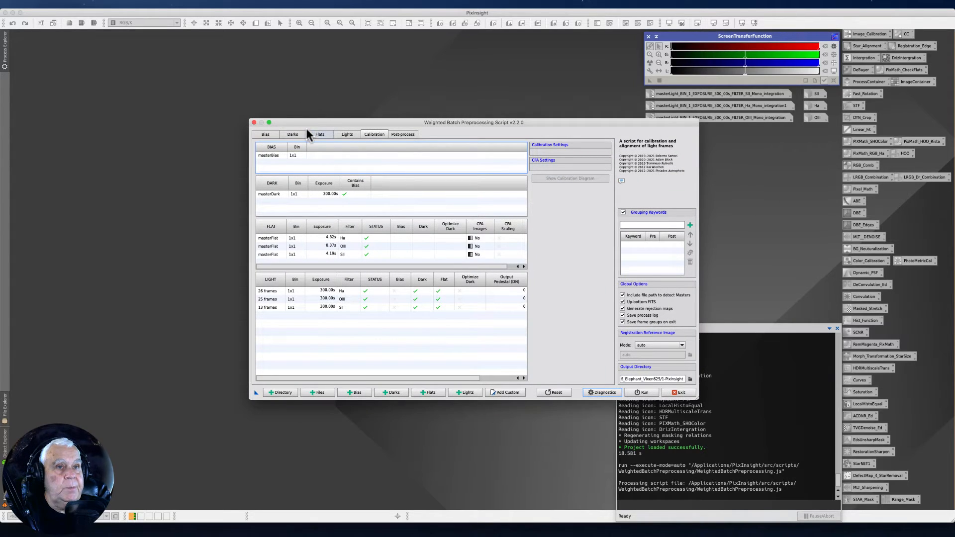
pyautogui.moveTo(305, 122); pyautogui.dragTo(203, 86)
pyautogui.click(242, 96)
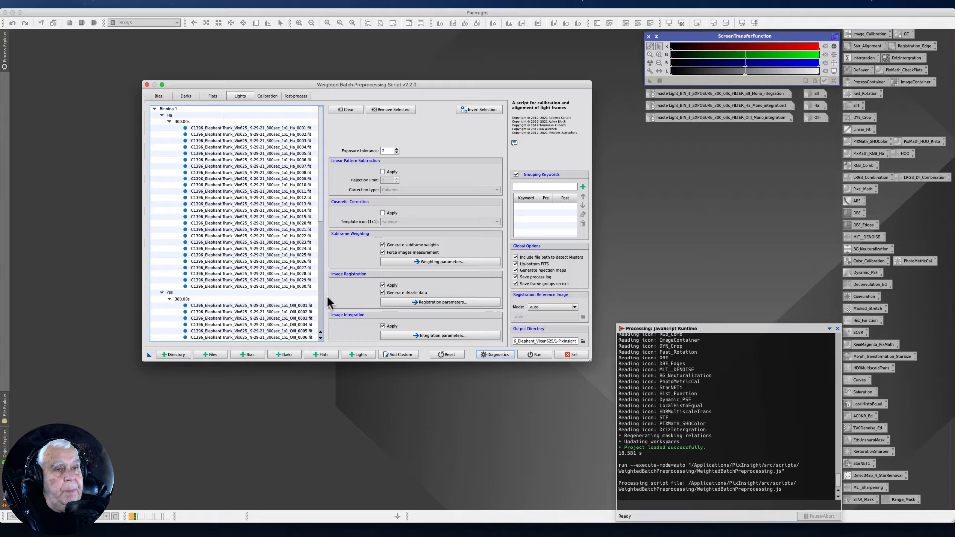
pyautogui.click(382, 293)
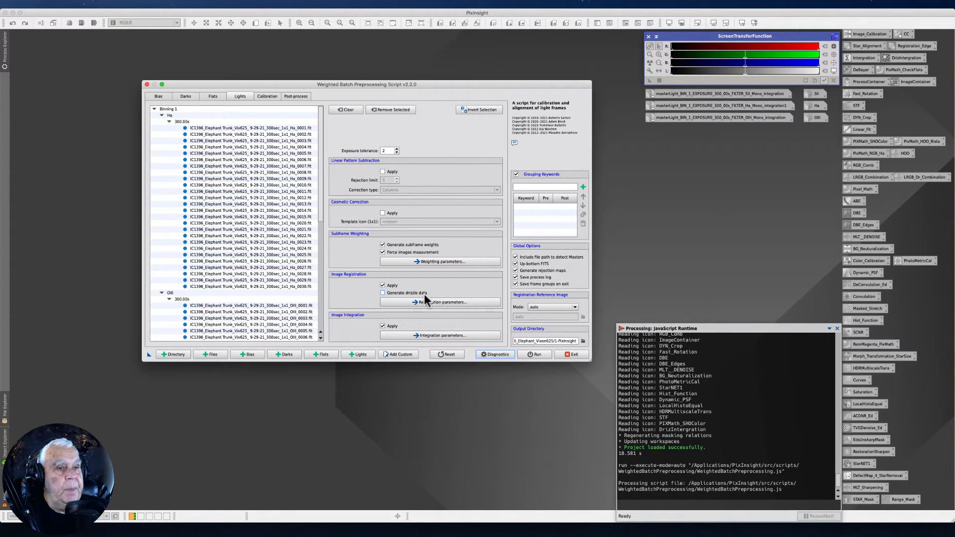
pyautogui.click(383, 292)
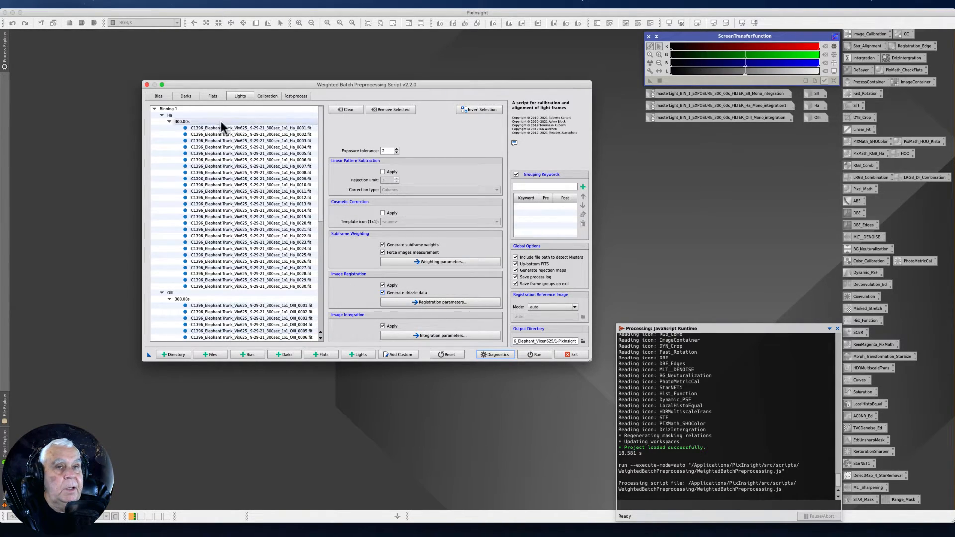
# Exit the WeightedBatchPreprocessing script and open the DrizzleIntegration process from its saved workspace icon
pyautogui.moveTo(239, 83); pyautogui.dragTo(162, 48)
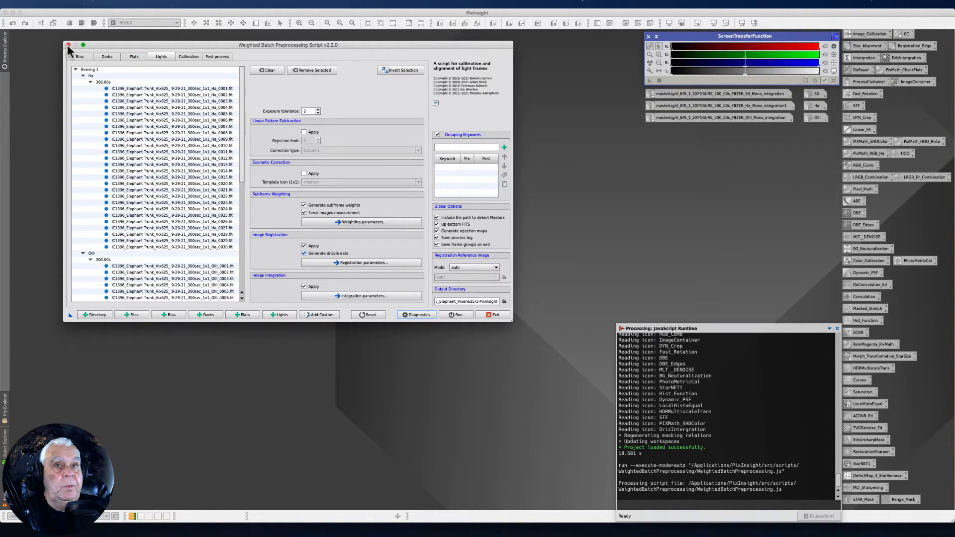
pyautogui.click(494, 314)
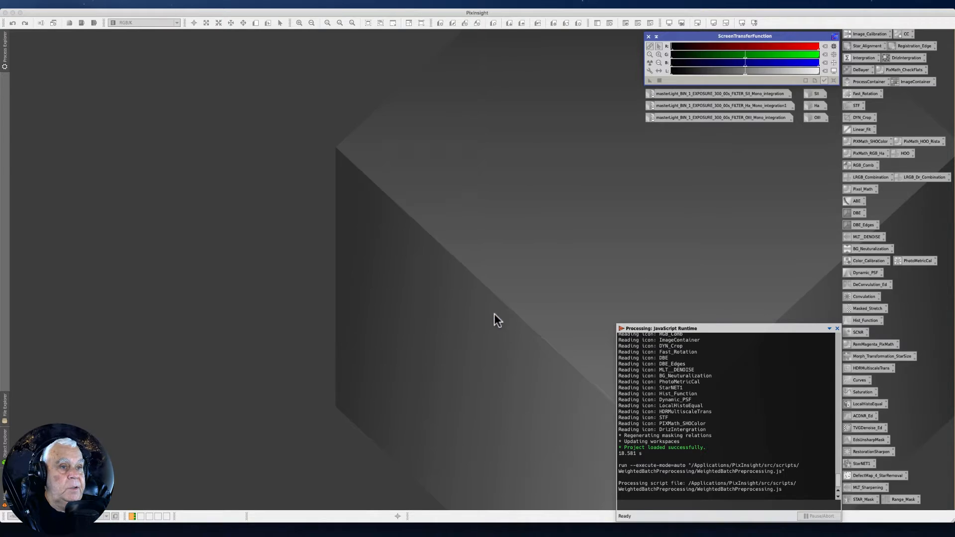
pyautogui.doubleClick(901, 57)
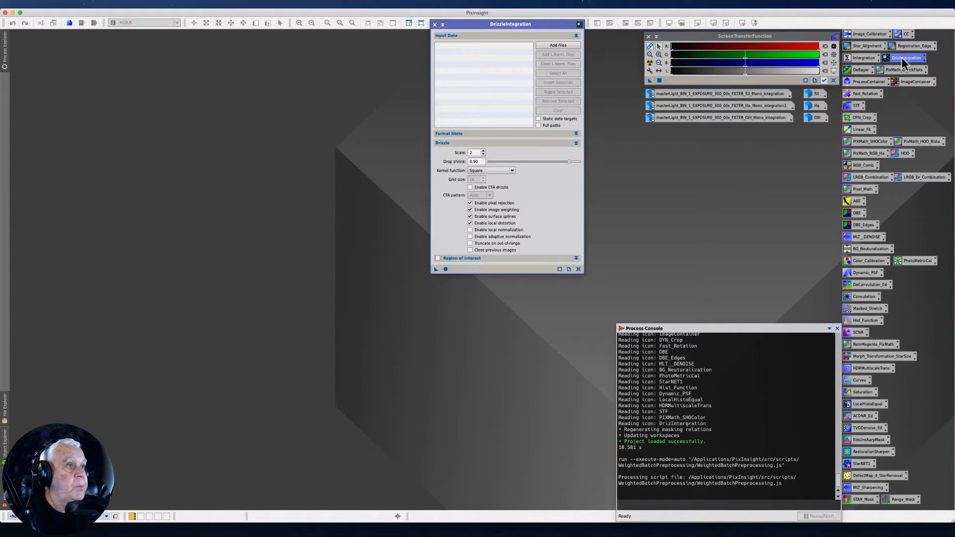
pyautogui.moveTo(476, 25); pyautogui.dragTo(485, 46)
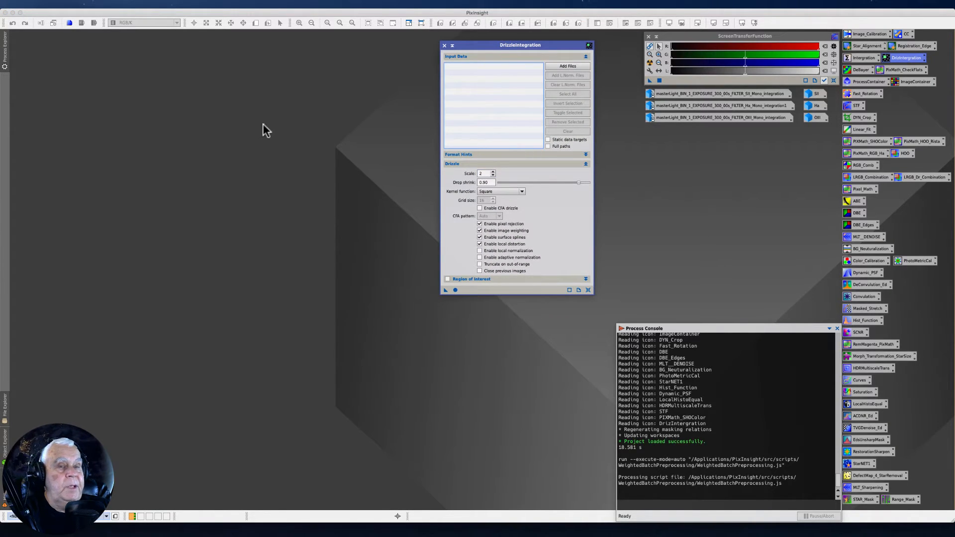
# Locate DrizzleIntegration in the list of all processes without launching another instance
pyautogui.click(180, 4)
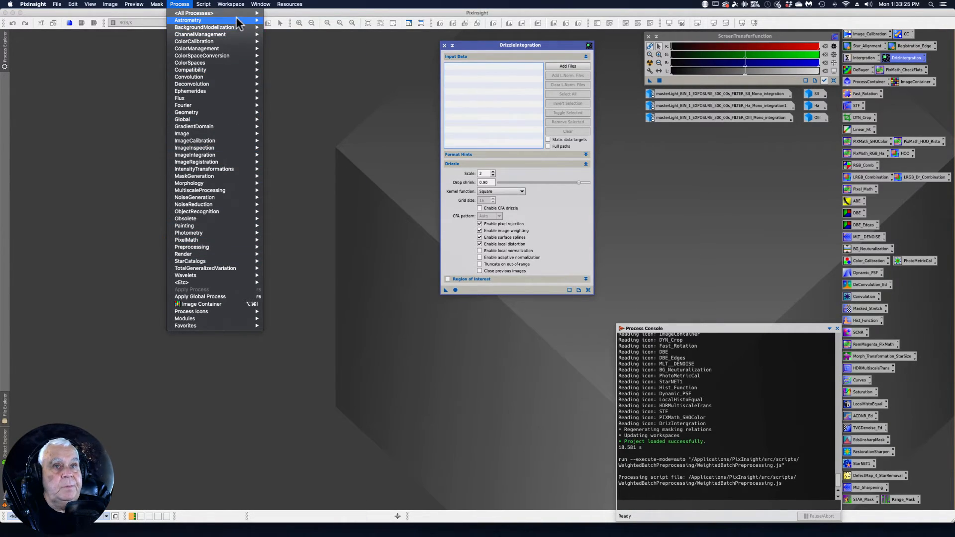
pyautogui.moveTo(189, 13)
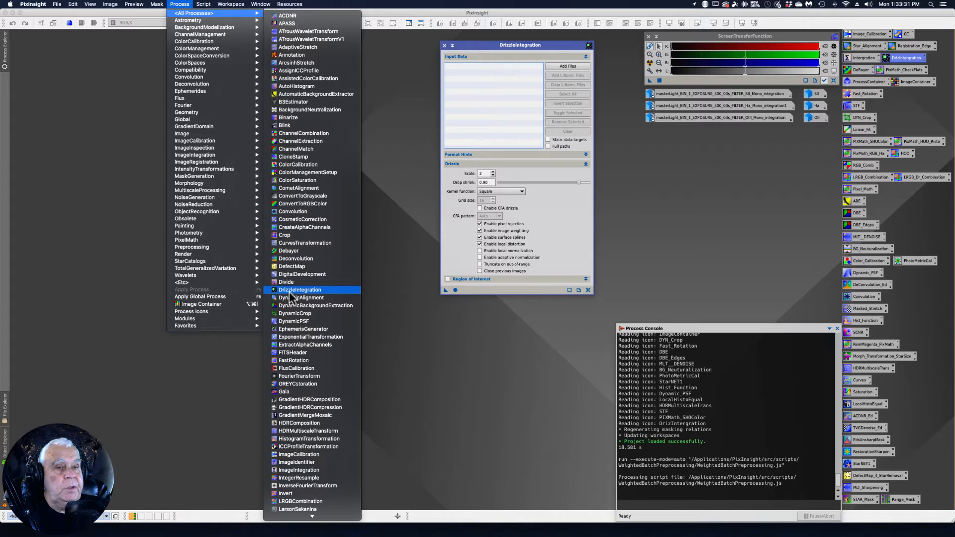
pyautogui.click(501, 97)
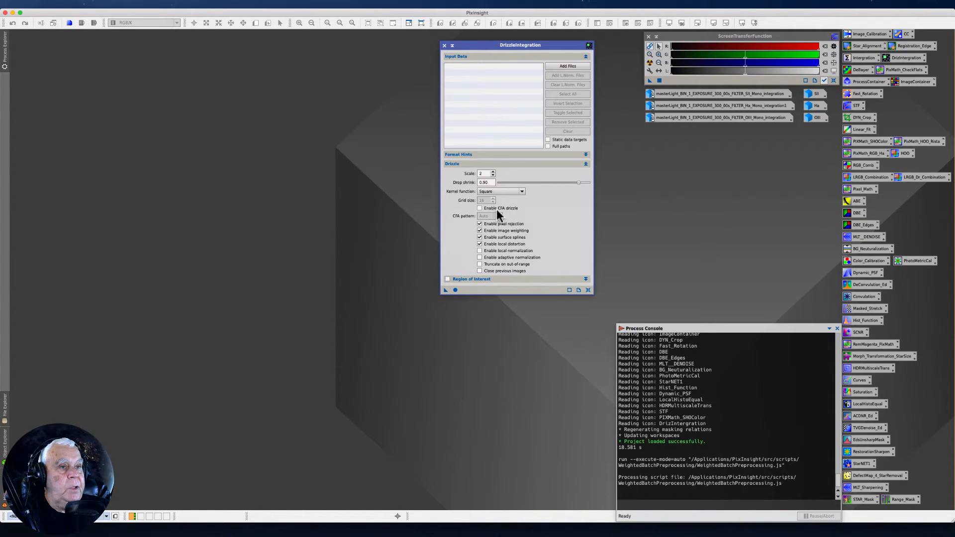
# Enable CFA drizzle to look over the available CFA patterns, leave the pattern on Auto, and disable CFA drizzle again
pyautogui.moveTo(499, 209)
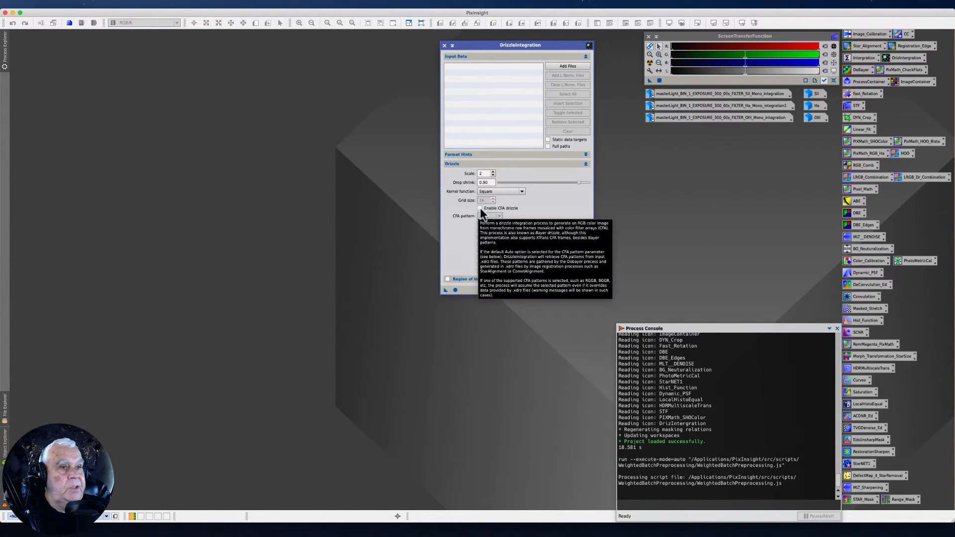
pyautogui.click(479, 208)
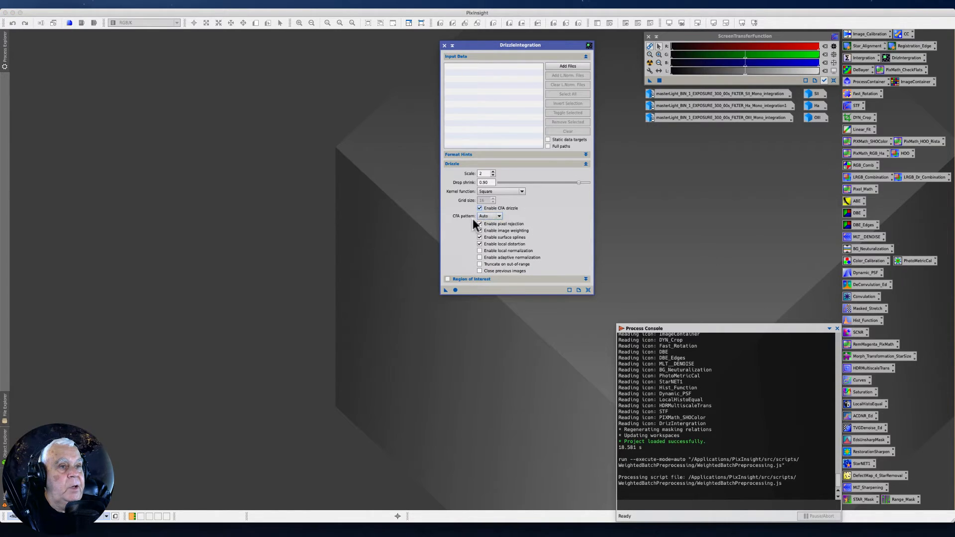
pyautogui.click(498, 216)
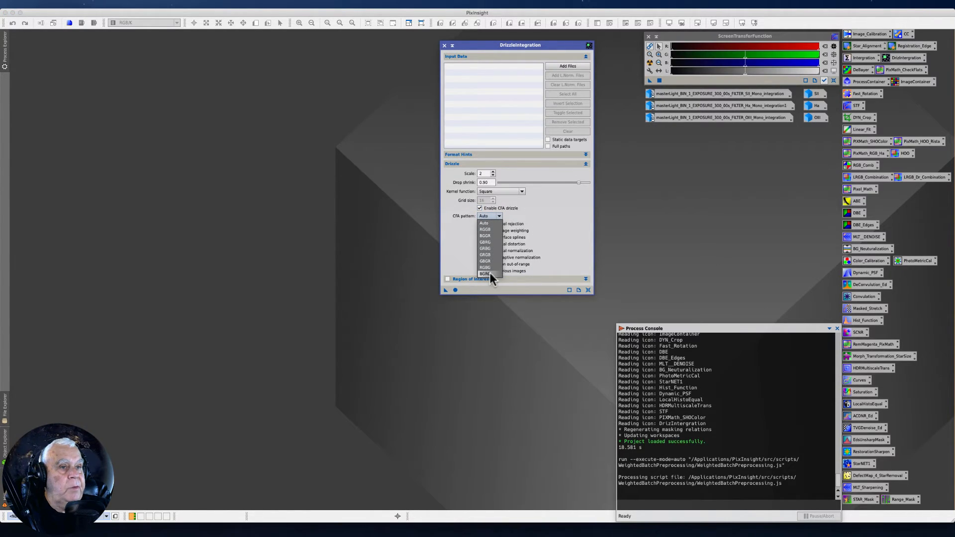
pyautogui.click(529, 217)
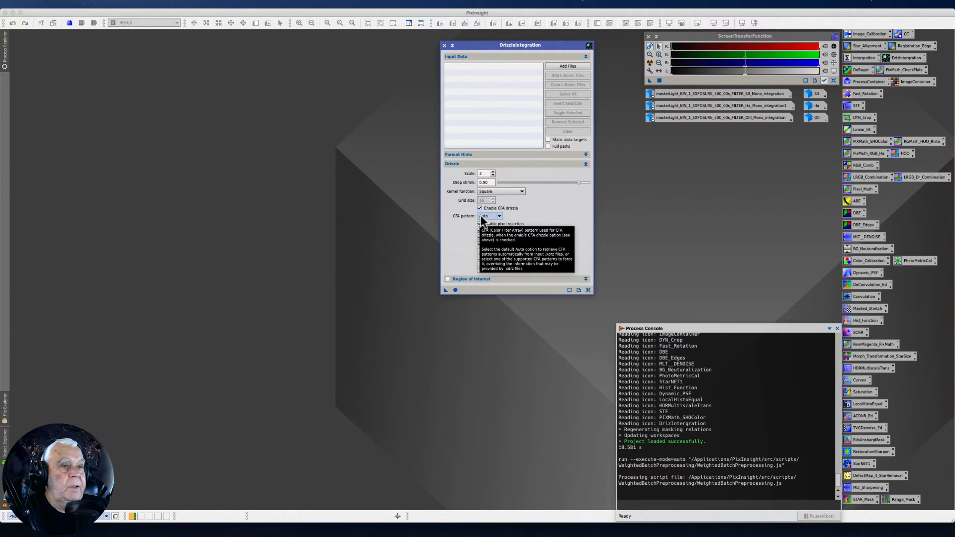
pyautogui.click(479, 207)
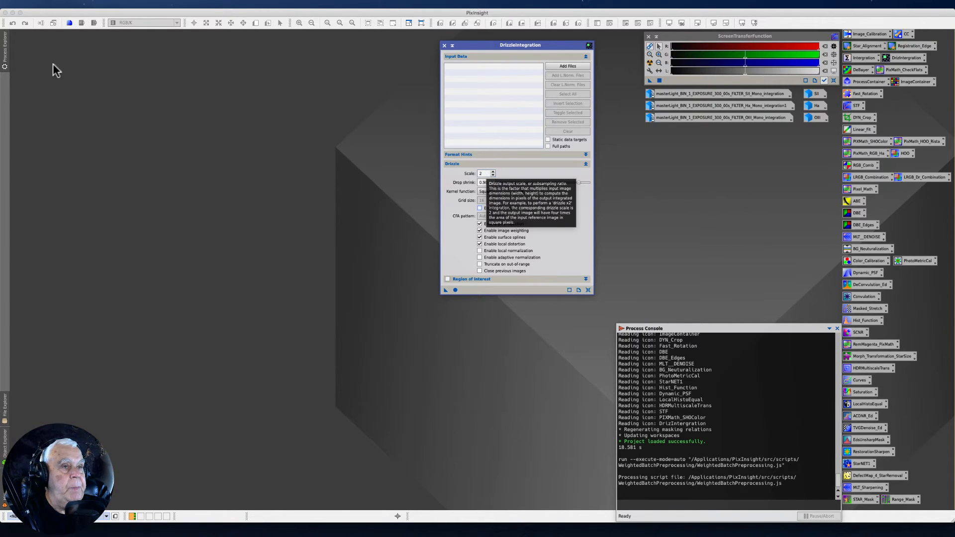
# Add all the Ha .xdrz files from the registered folder inside 1-PixInsight of the 9-29-21 IC1396 session to DrizzleIntegration
pyautogui.click(551, 65)
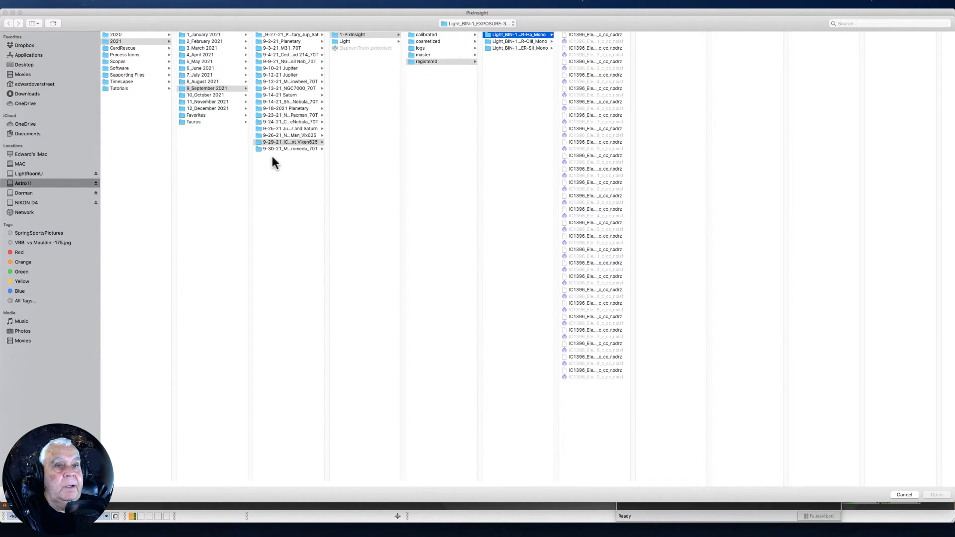
pyautogui.click(297, 143)
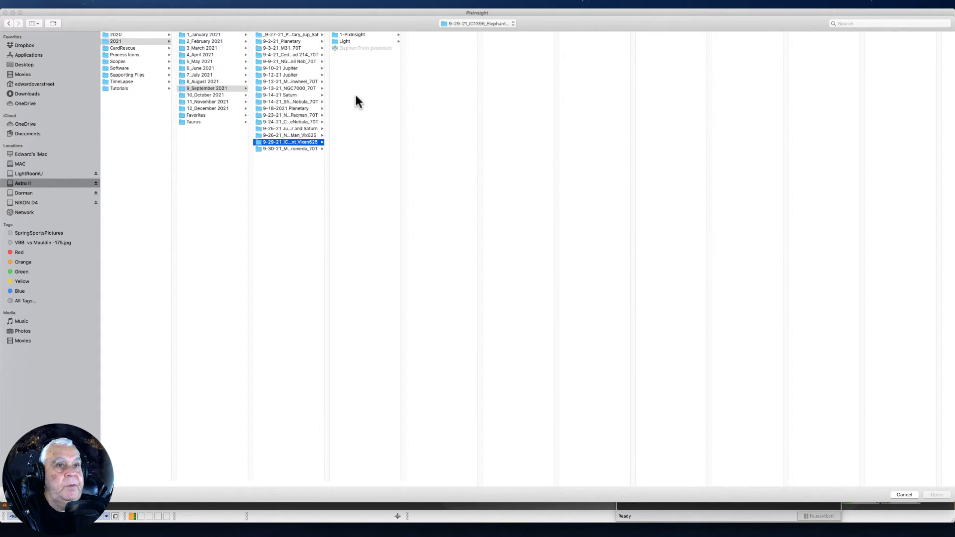
pyautogui.click(361, 34)
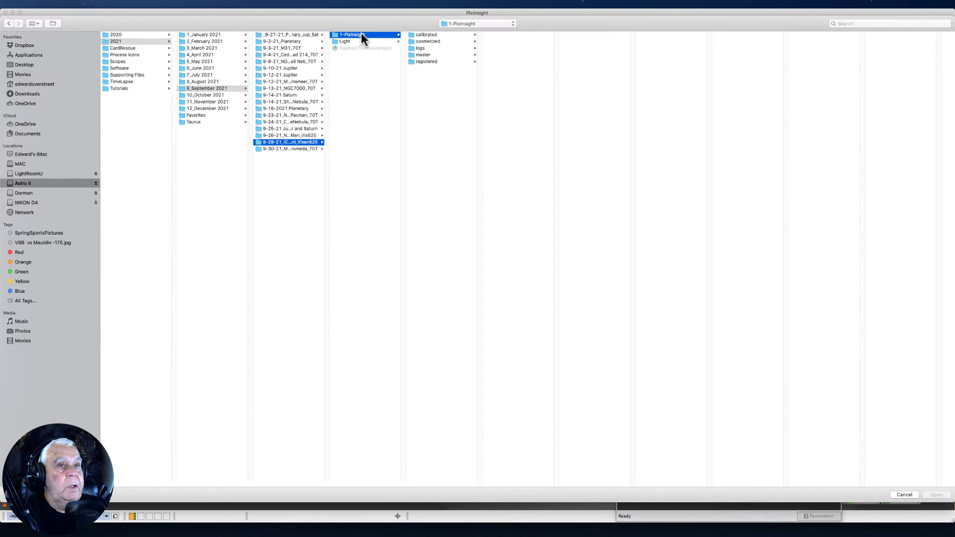
pyautogui.click(423, 55)
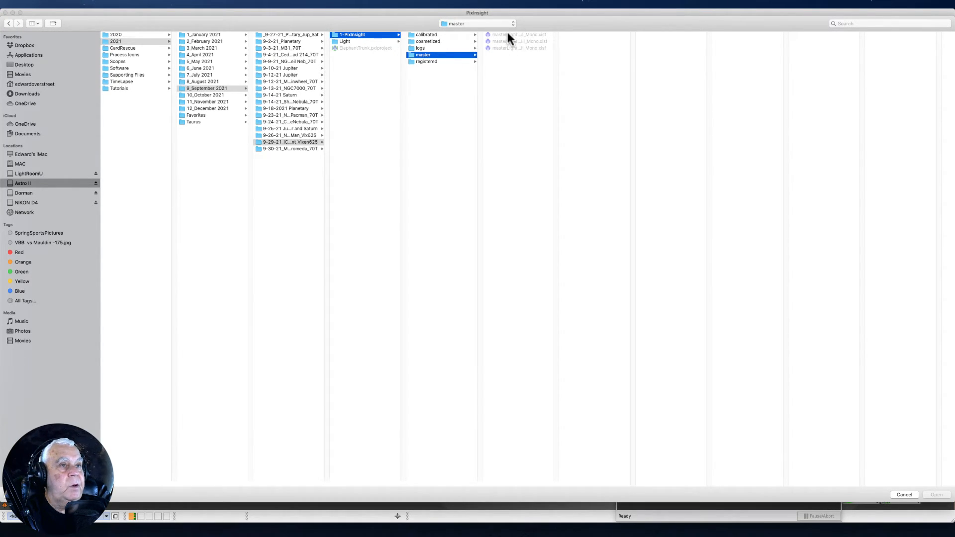
pyautogui.click(427, 61)
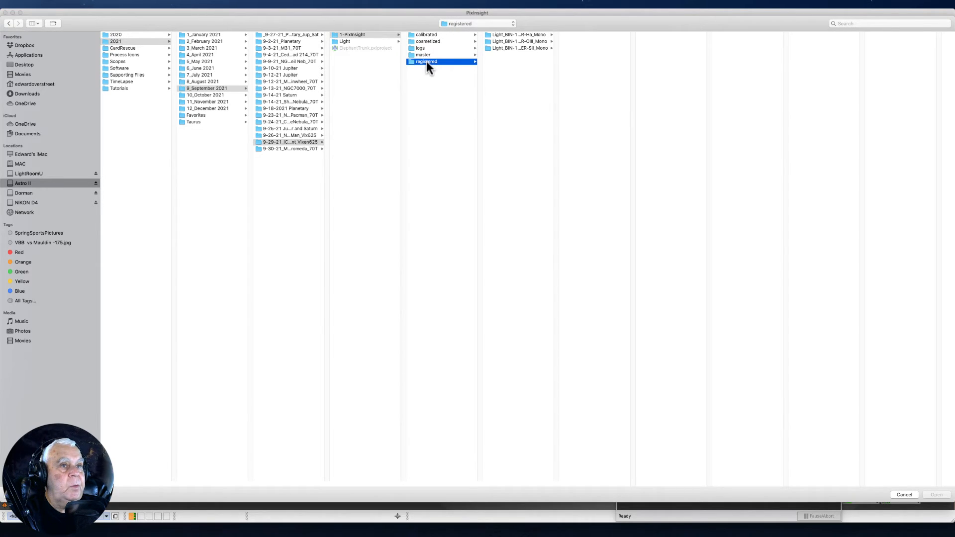
pyautogui.click(518, 33)
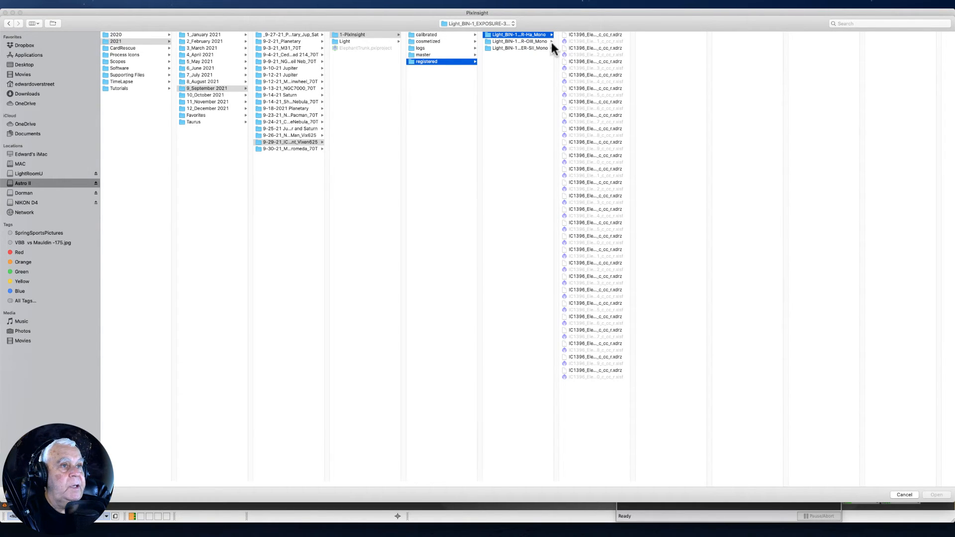
pyautogui.click(580, 34)
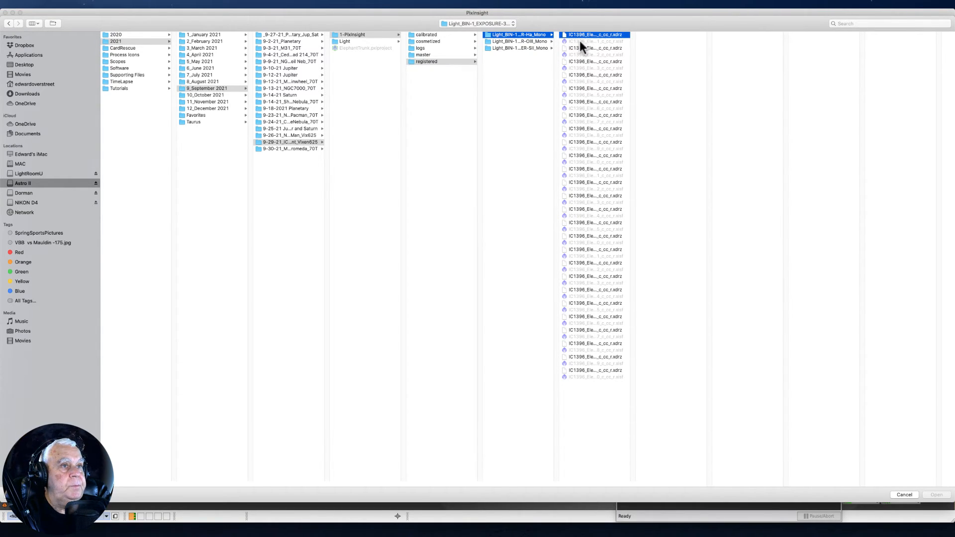
pyautogui.keyDown('shift'); pyautogui.click(586, 370); pyautogui.keyUp('shift')
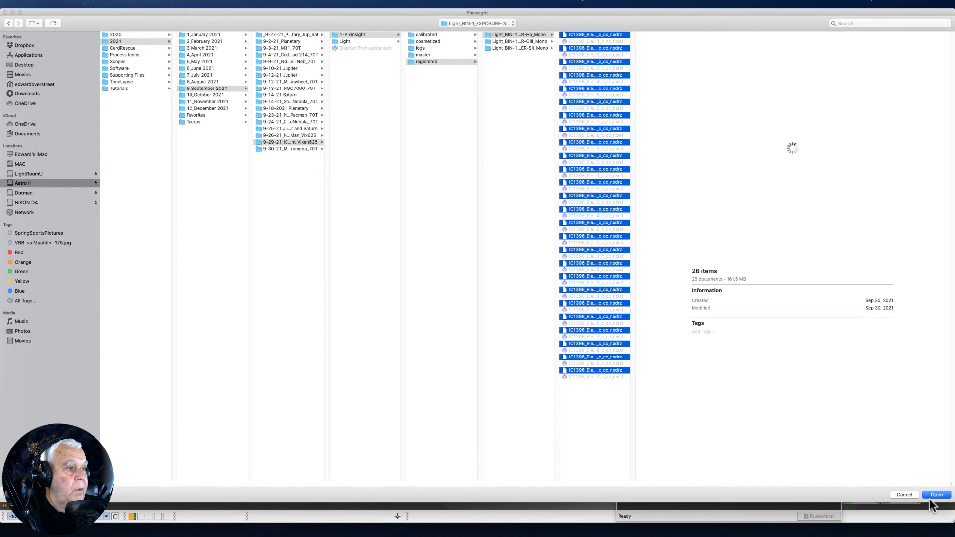
pyautogui.click(935, 496)
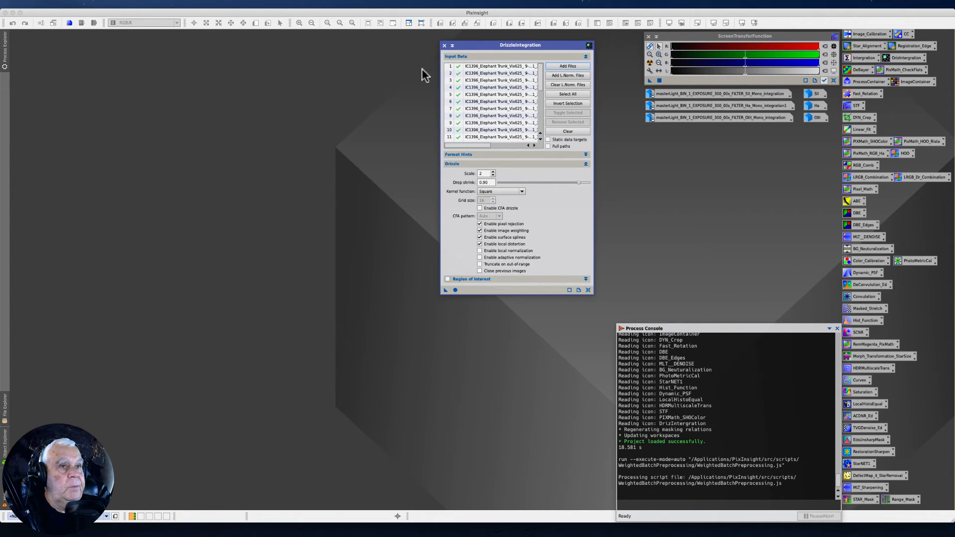
# Close DrizzleIntegration, then restore the drizzled OIII image and the OIII master integration and place them side by side
pyautogui.click(444, 44)
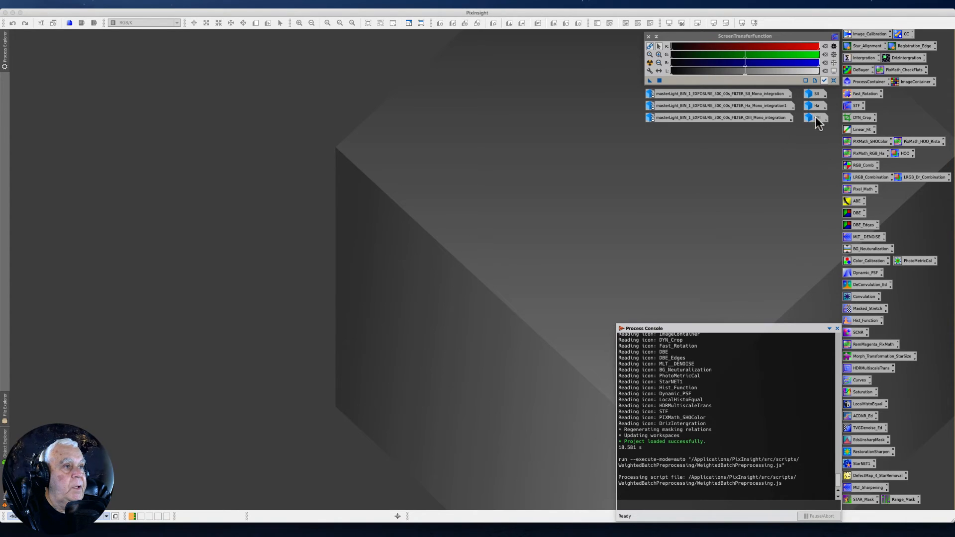
pyautogui.moveTo(819, 107)
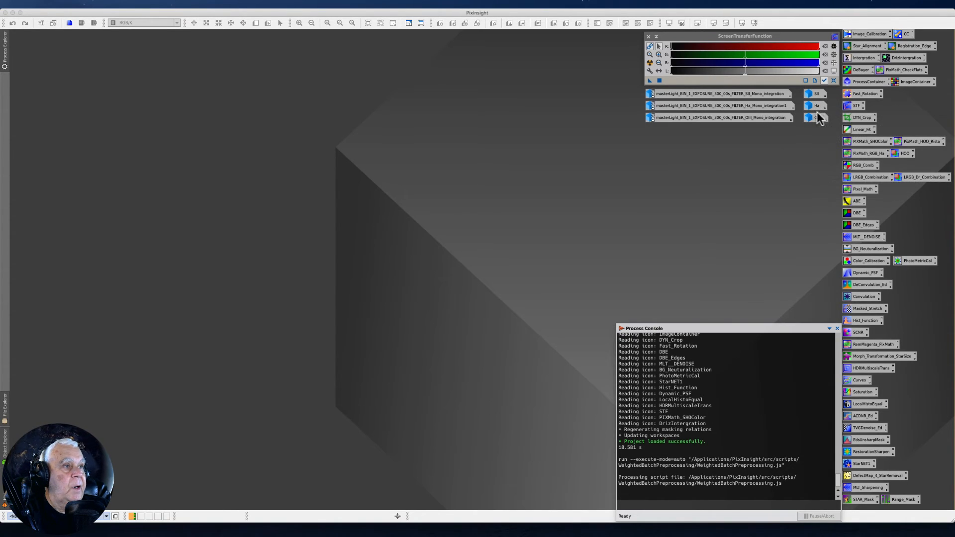
pyautogui.doubleClick(816, 118)
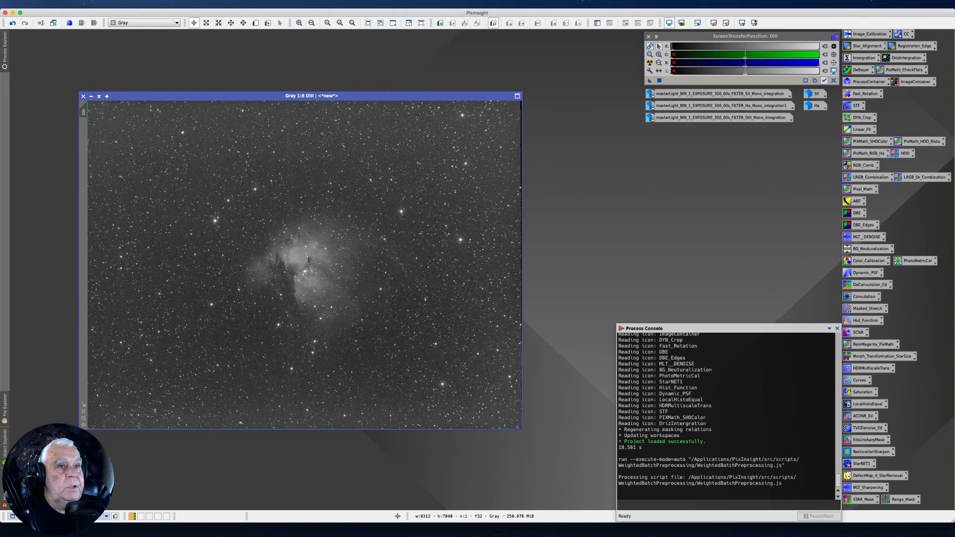
pyautogui.moveTo(413, 94); pyautogui.dragTo(796, 116)
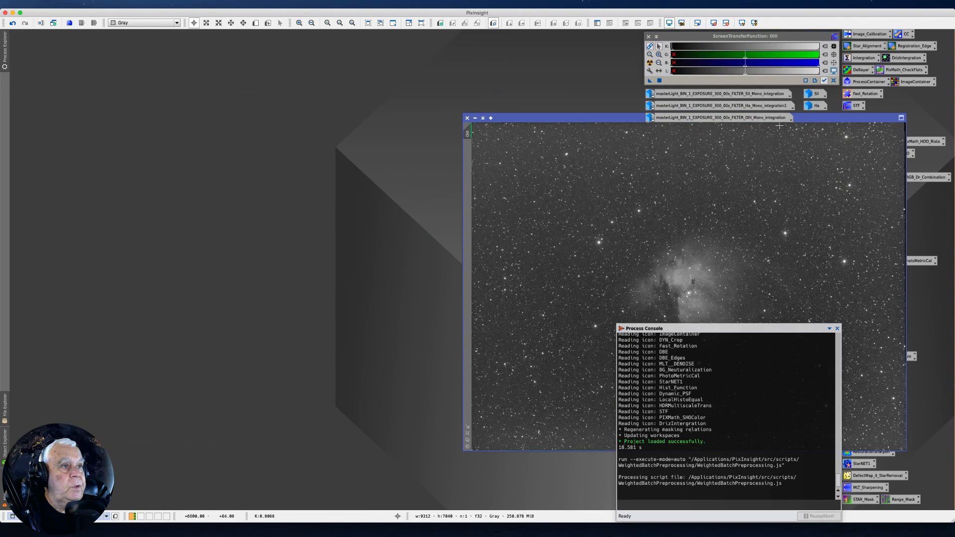
pyautogui.doubleClick(705, 118)
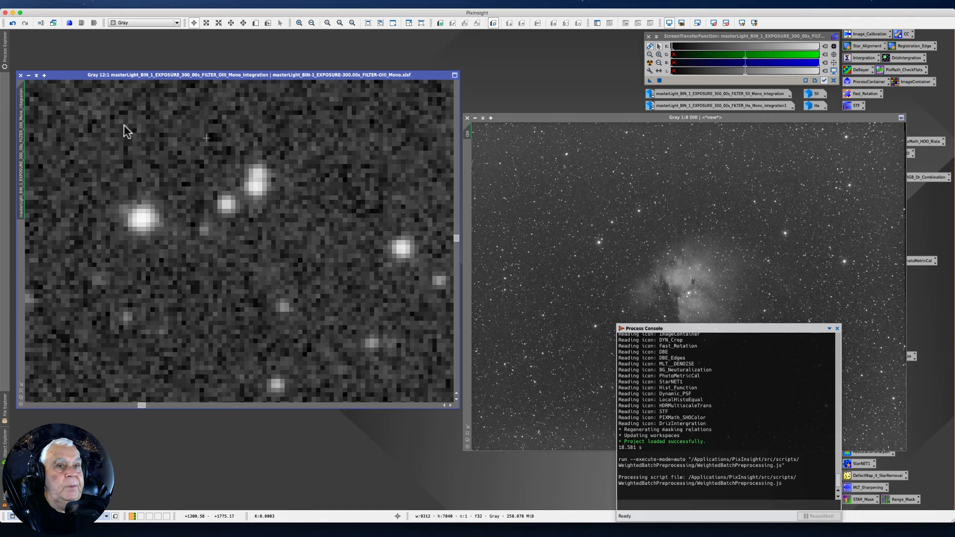
# Magnify the drizzled OIII image to 6:1 around bright stars, match the OIII master integration's view to it, and align both windows for comparison
pyautogui.scroll(-4, 144, 162)
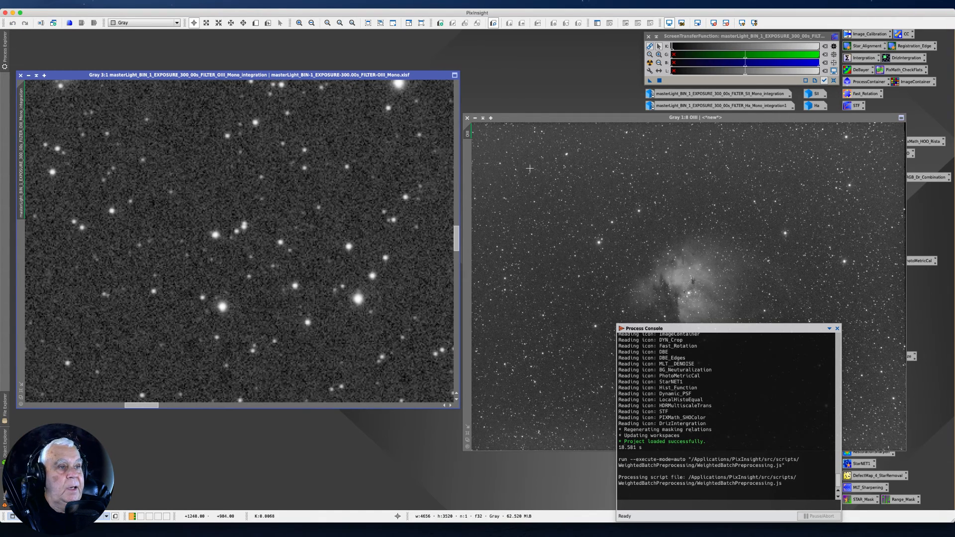
pyautogui.scroll(3, 589, 198)
pyautogui.scroll(9, 589, 198)
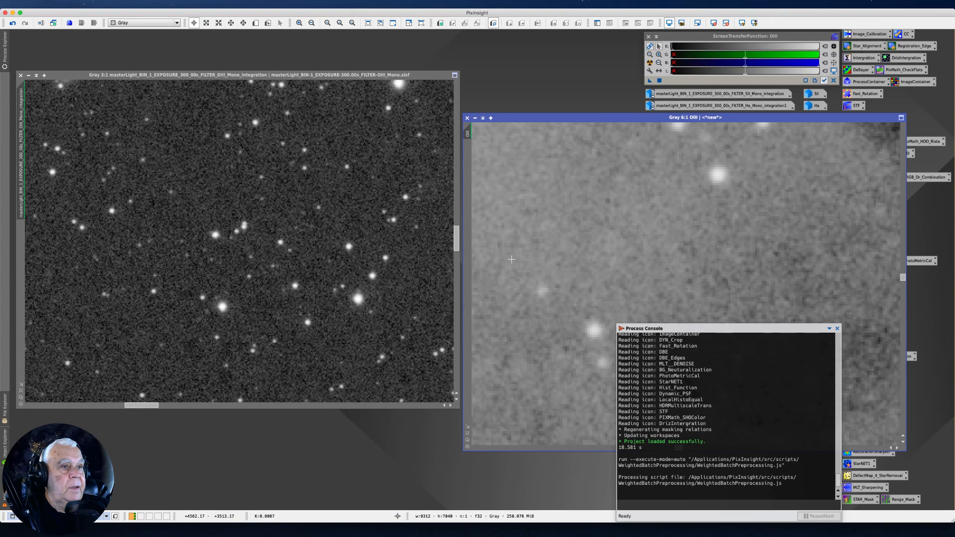
pyautogui.moveTo(531, 117); pyautogui.dragTo(529, 29)
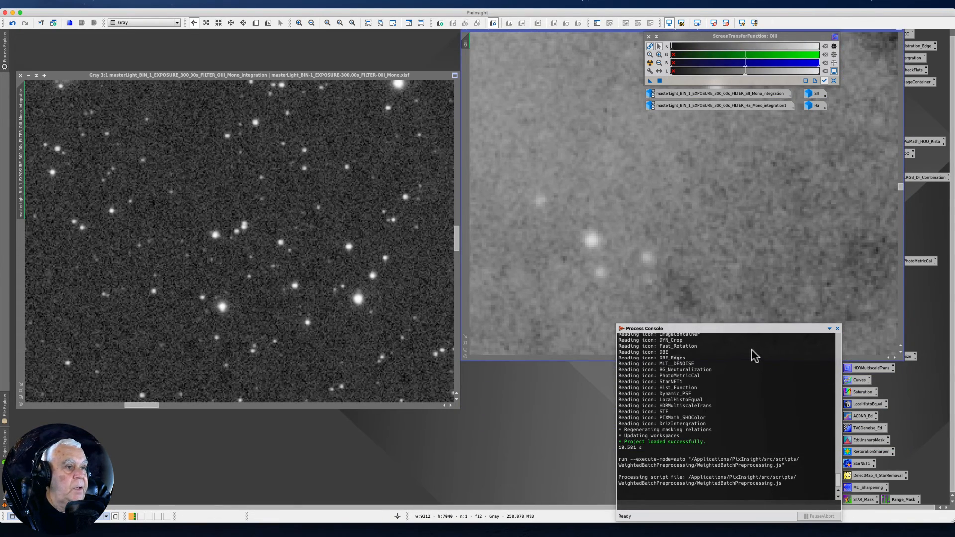
pyautogui.moveTo(901, 193); pyautogui.dragTo(902, 198)
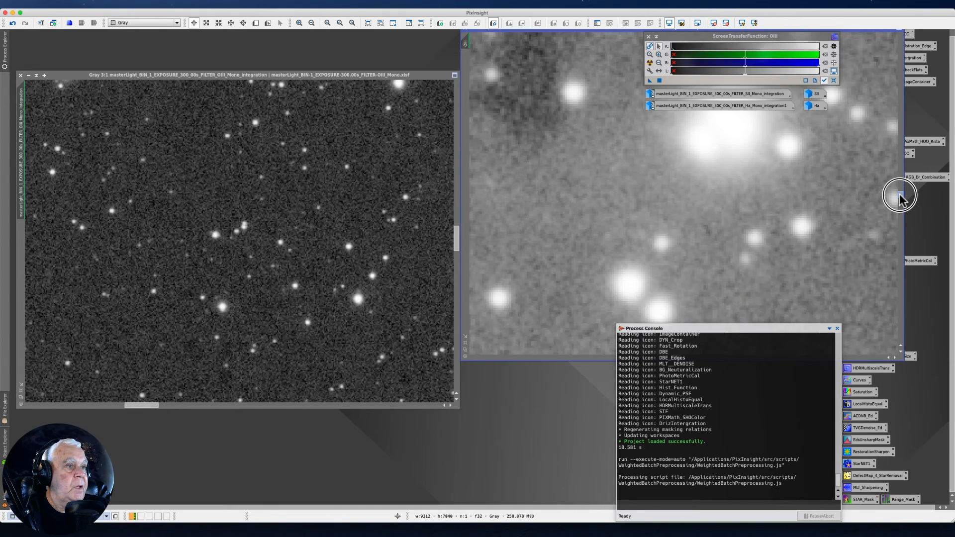
pyautogui.moveTo(471, 46); pyautogui.dragTo(20, 158)
pyautogui.moveTo(75, 75); pyautogui.dragTo(87, 17)
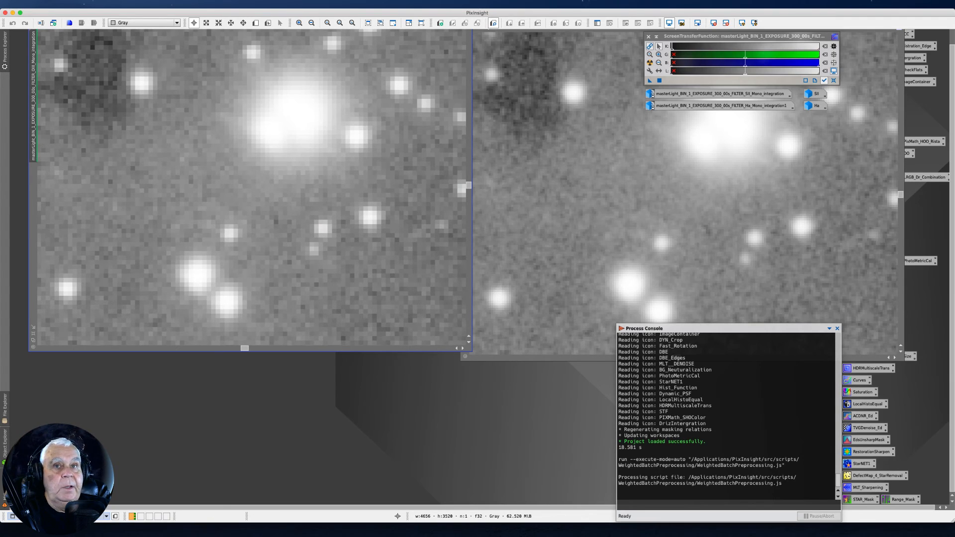
pyautogui.moveTo(4, 49)
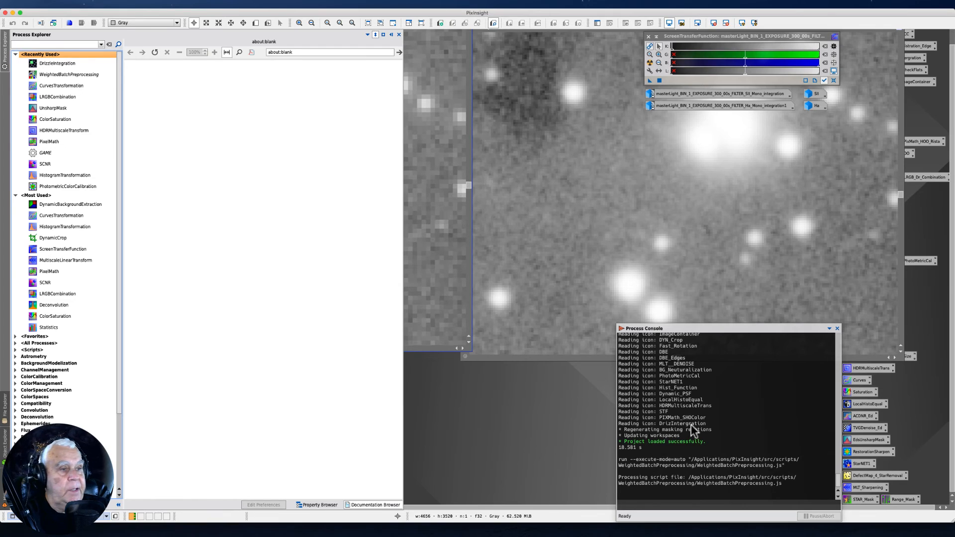